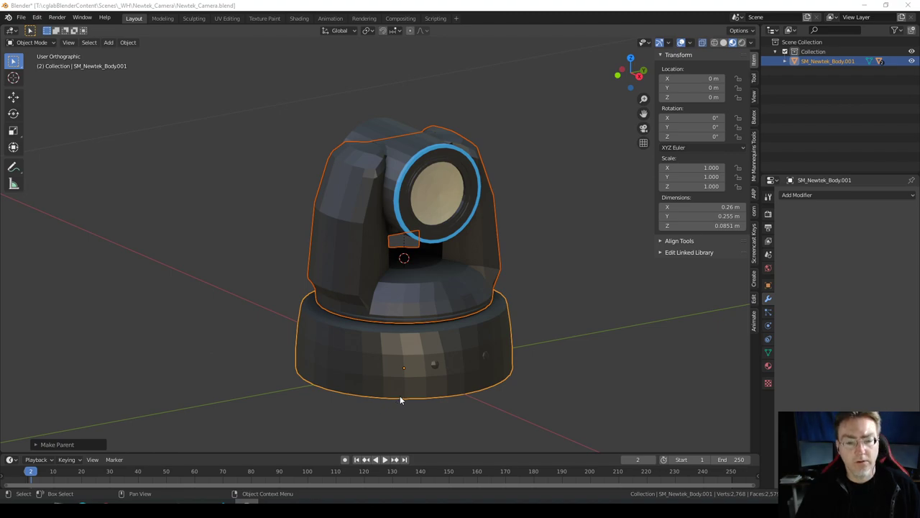
- Review the FBX export options, including the transform and geometry settings, and close the export dialog without exporting
{"action": "left_click", "coordinate": [20, 17]}
{"action": "mouse_move", "coordinate": [61, 151]}
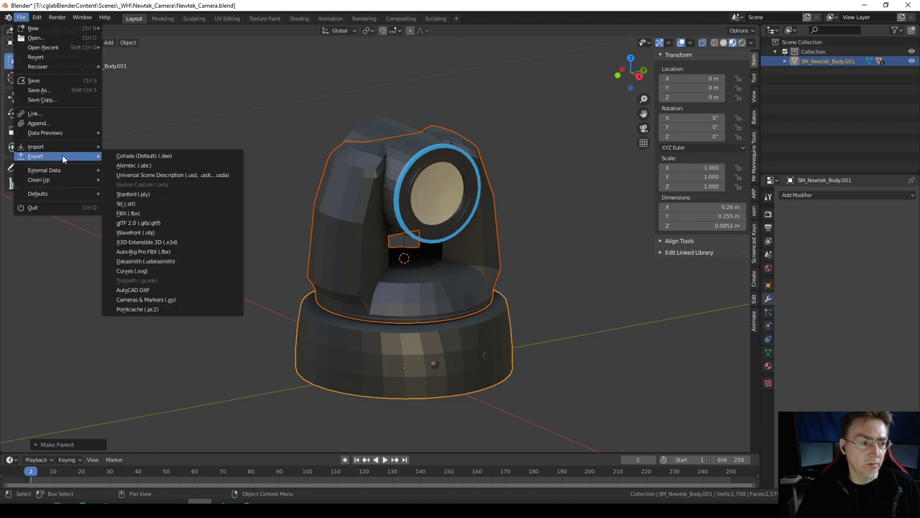
{"action": "left_click", "coordinate": [176, 215]}
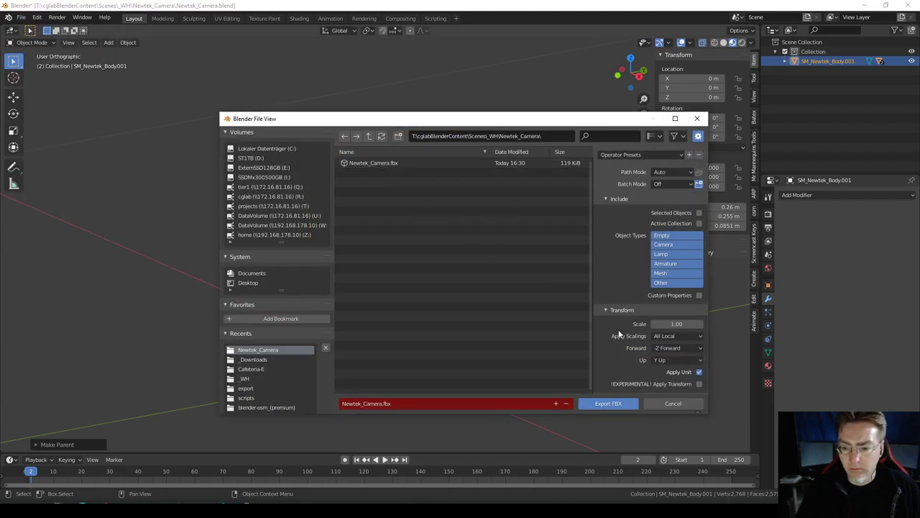
{"action": "scroll", "coordinate": [650, 330], "scroll_direction": "down", "scroll_amount": 2}
{"action": "left_click", "coordinate": [611, 365]}
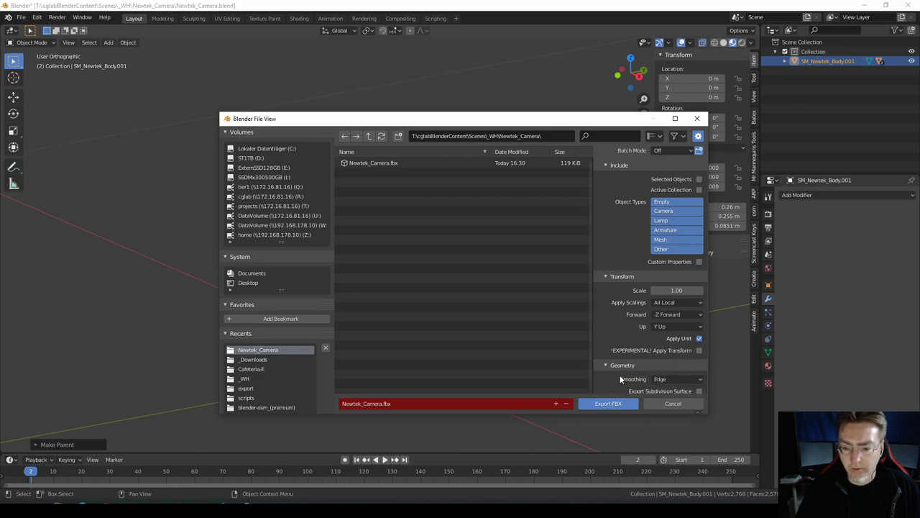
{"action": "scroll", "coordinate": [632, 371], "scroll_direction": "down", "scroll_amount": 1}
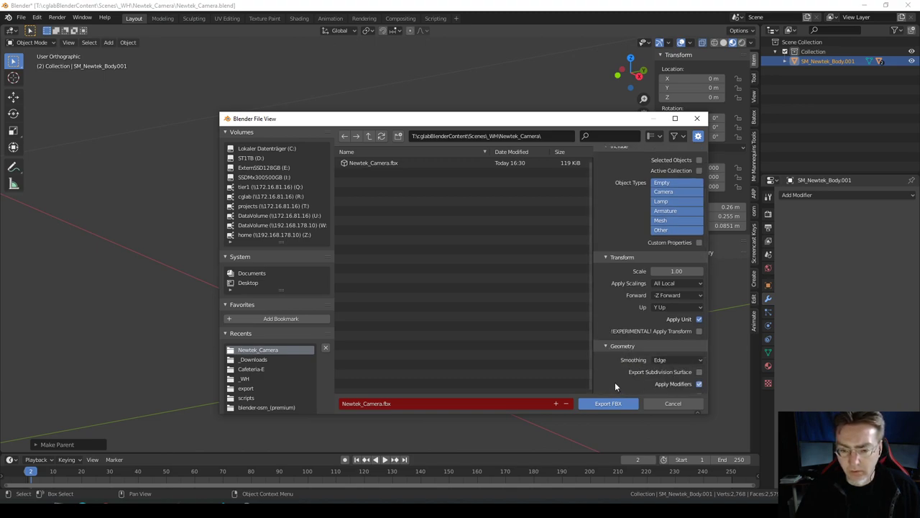
{"action": "left_click", "coordinate": [684, 404]}
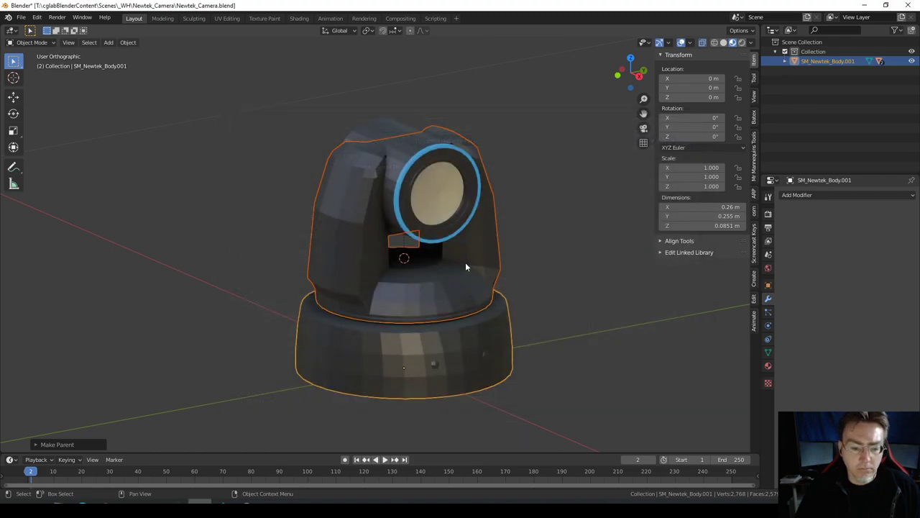
- Minimize Blender, switch to Perforce Helix P4V and show the depot tree
{"action": "left_click", "coordinate": [859, 5]}
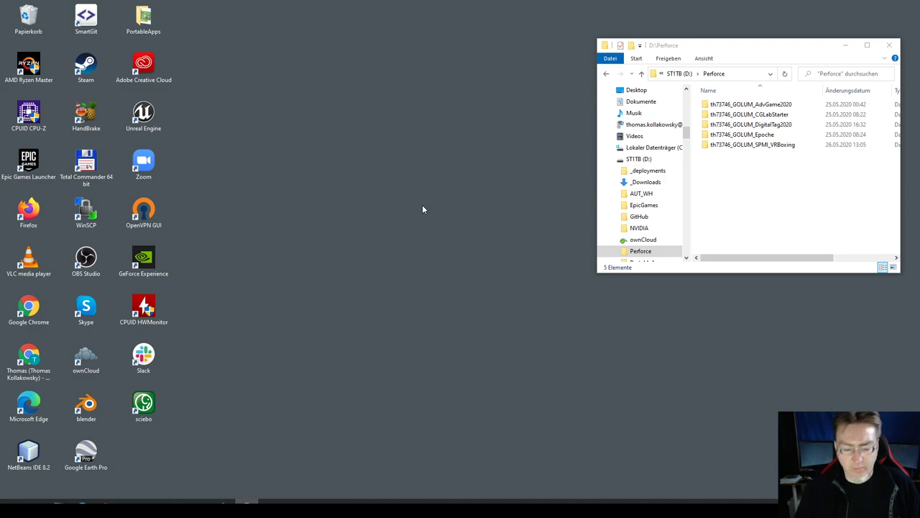
{"action": "left_click", "coordinate": [242, 506]}
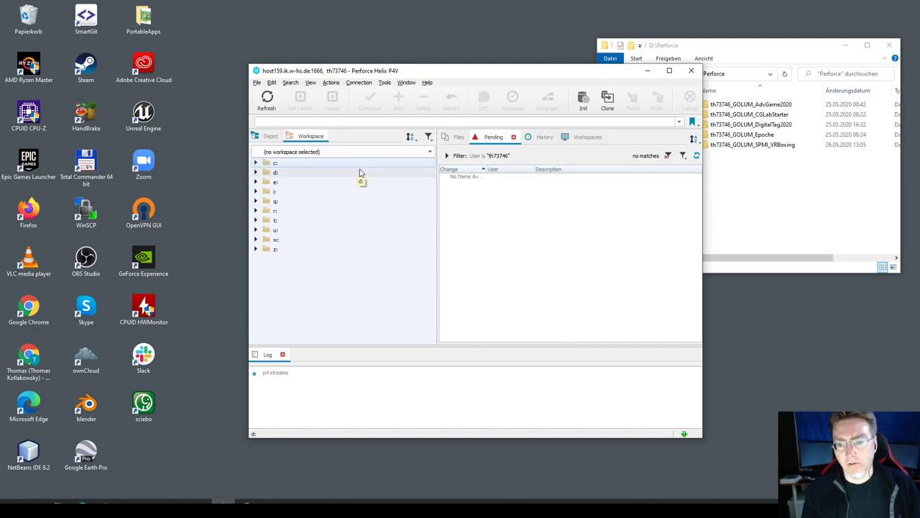
{"action": "left_click", "coordinate": [269, 137]}
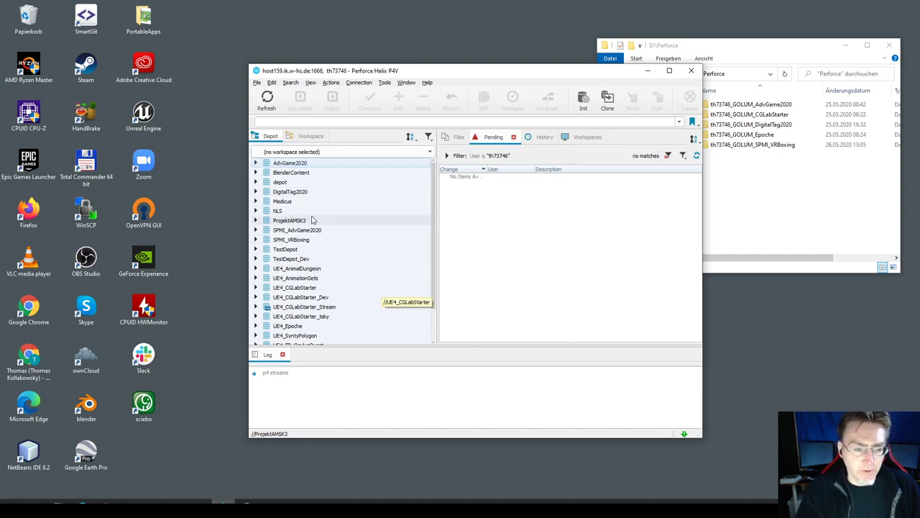
- Examine the contents of the DigitalTag2020 depot, find the UE4_VRBoxing depot and check the actions available for it
{"action": "left_click", "coordinate": [257, 194]}
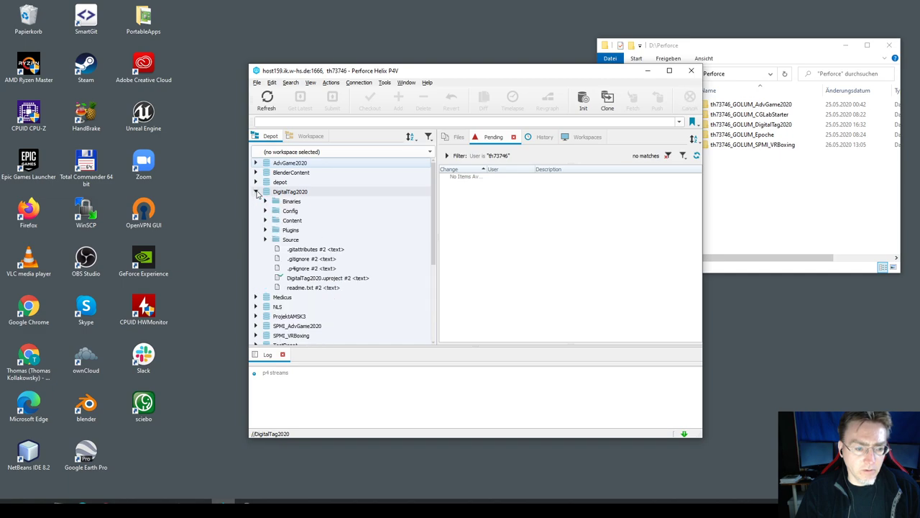
{"action": "left_click", "coordinate": [256, 191]}
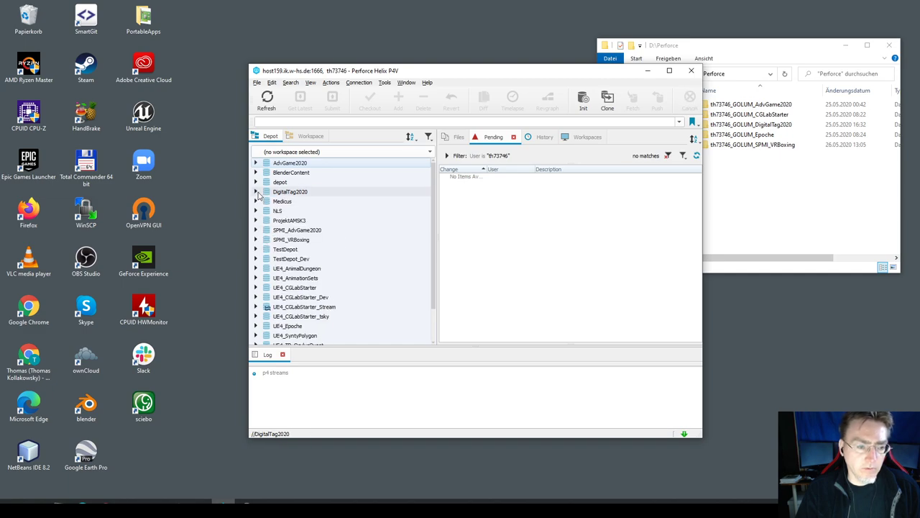
{"action": "scroll", "coordinate": [293, 293], "scroll_direction": "down", "scroll_amount": 2}
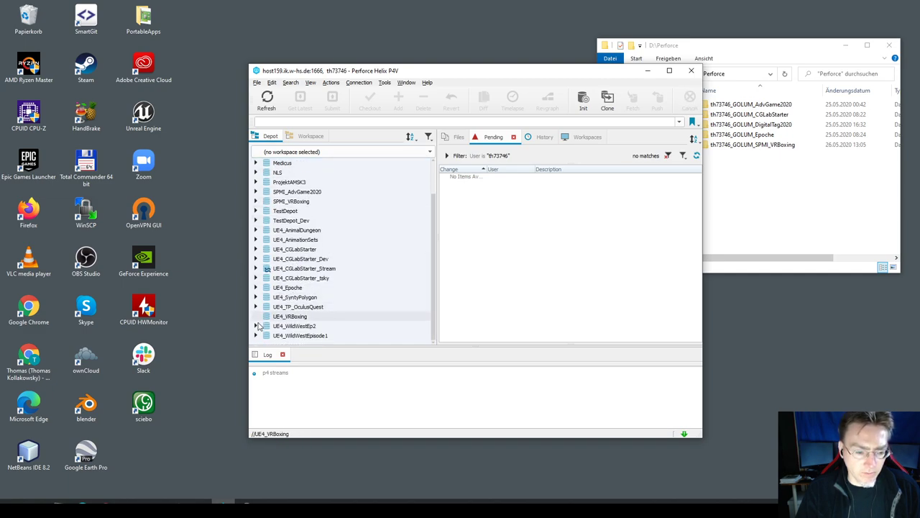
{"action": "left_click", "coordinate": [291, 318]}
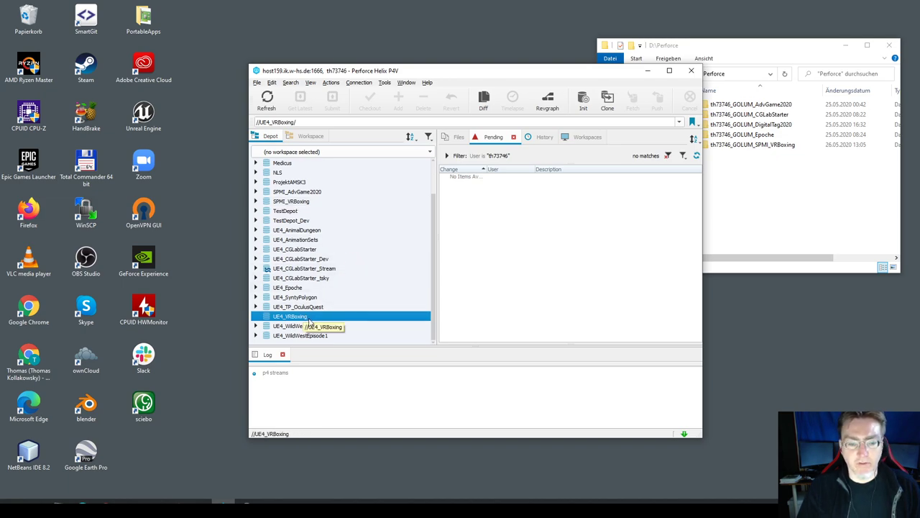
{"action": "right_click", "coordinate": [294, 317]}
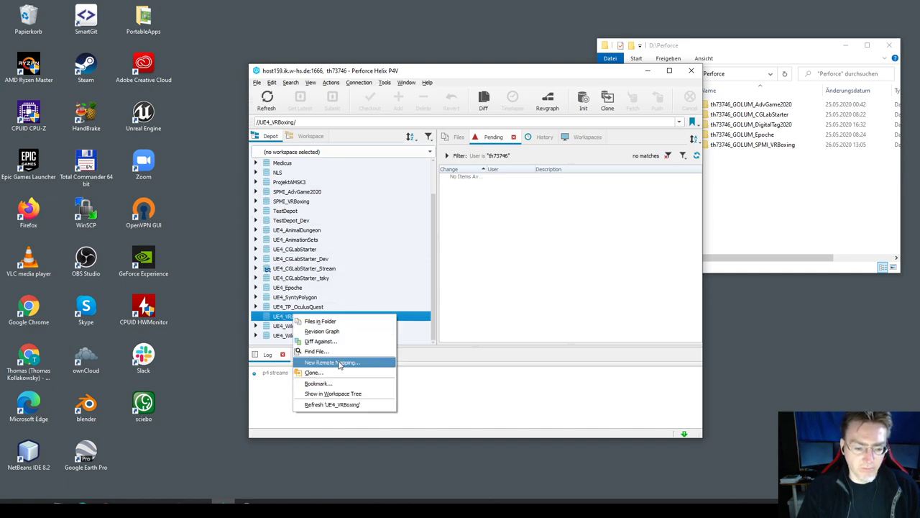
- Show the workspace tree and look through the folders on drive d: with no workspace selected
{"action": "left_click", "coordinate": [303, 138]}
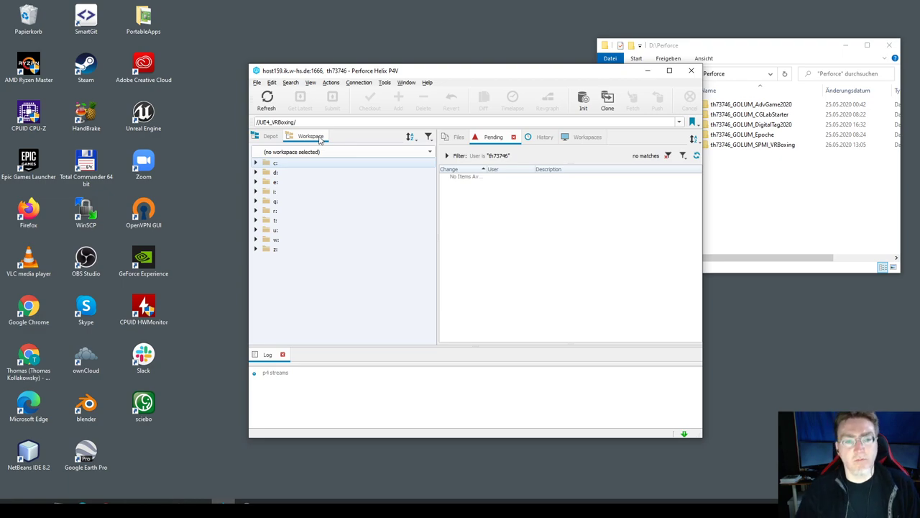
{"action": "left_click", "coordinate": [331, 162]}
{"action": "left_click_drag", "start_coordinate": [331, 168], "coordinate": [329, 171]}
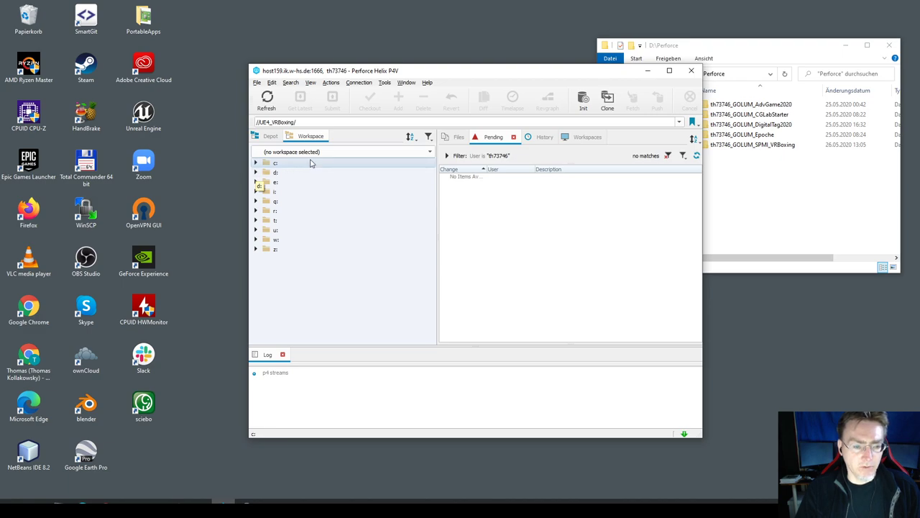
{"action": "double_click", "coordinate": [285, 174]}
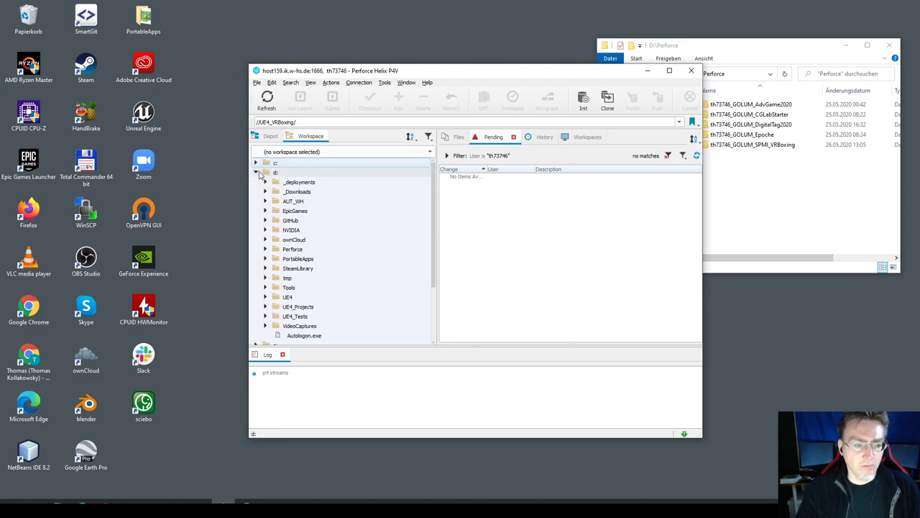
{"action": "left_click", "coordinate": [255, 173]}
- Start a new workspace, replace the number ending its name with UE4_VRBoxing, and move its root folder under D:\Perforce
{"action": "left_click", "coordinate": [312, 152]}
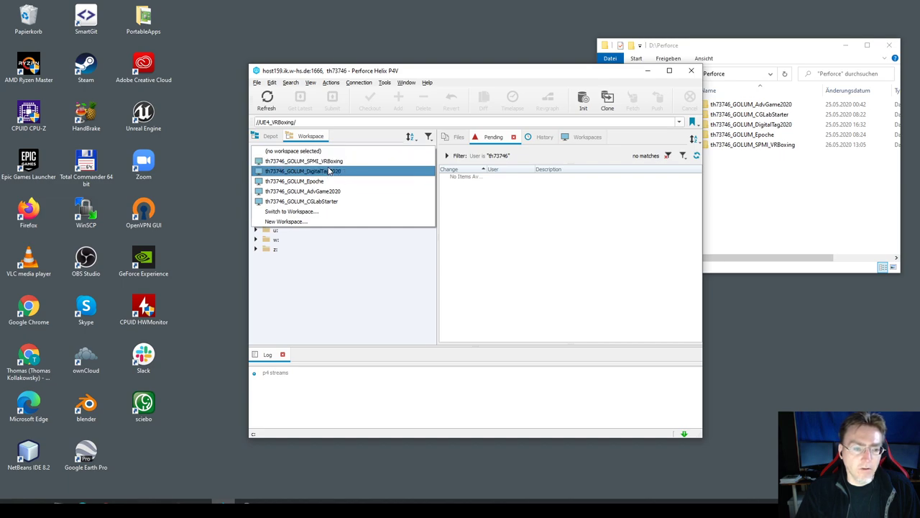
{"action": "left_click", "coordinate": [294, 222]}
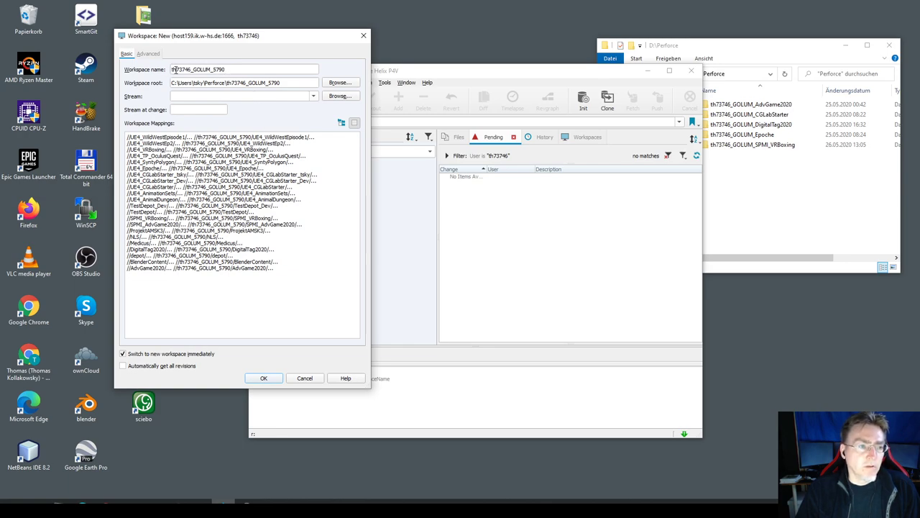
{"action": "left_click_drag", "start_coordinate": [213, 70], "coordinate": [245, 70]}
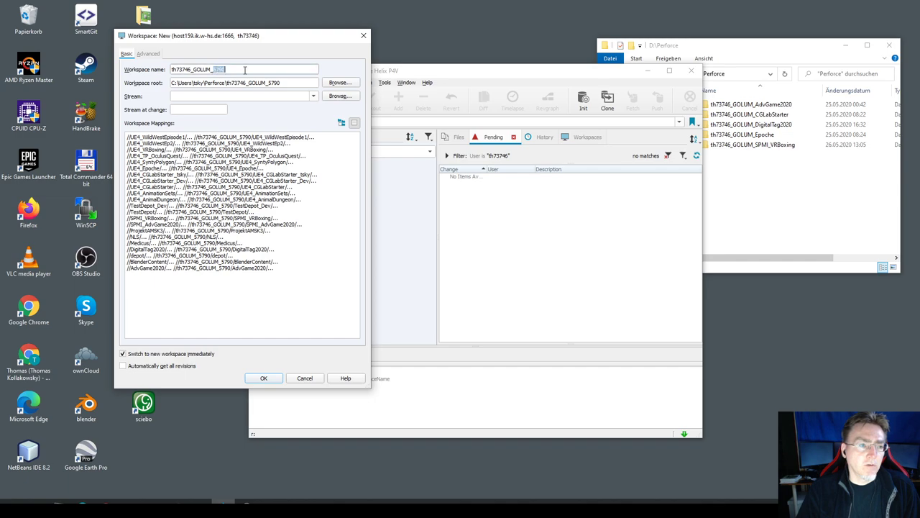
{"action": "type", "text": "U"}
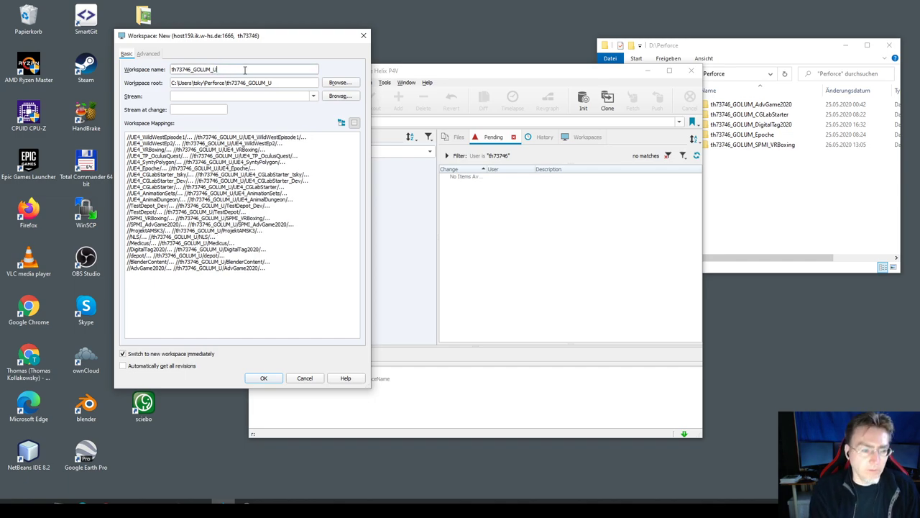
{"action": "type", "text": "E4"}
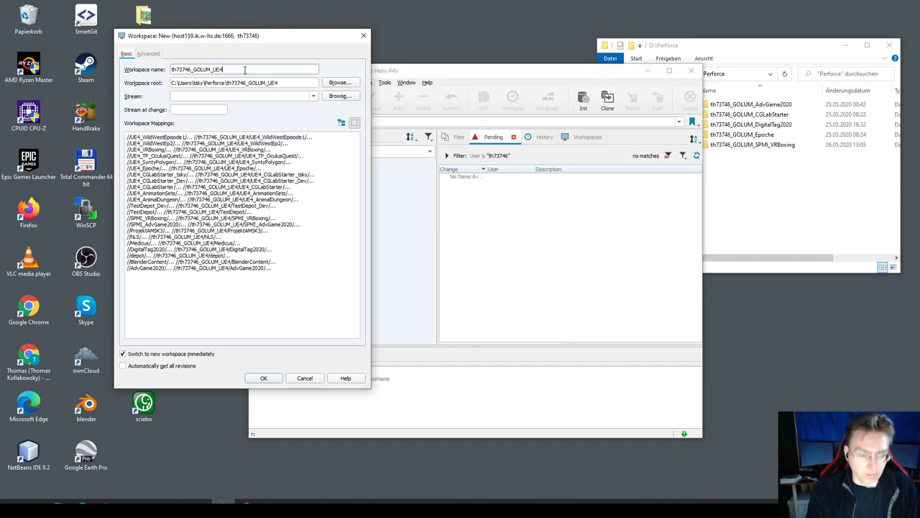
{"action": "type", "text": "_VRB"}
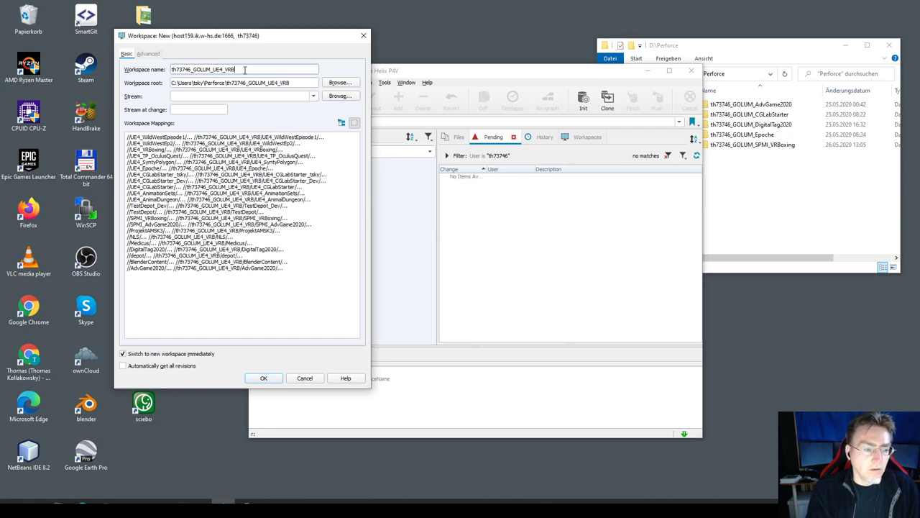
{"action": "type", "text": "oxing"}
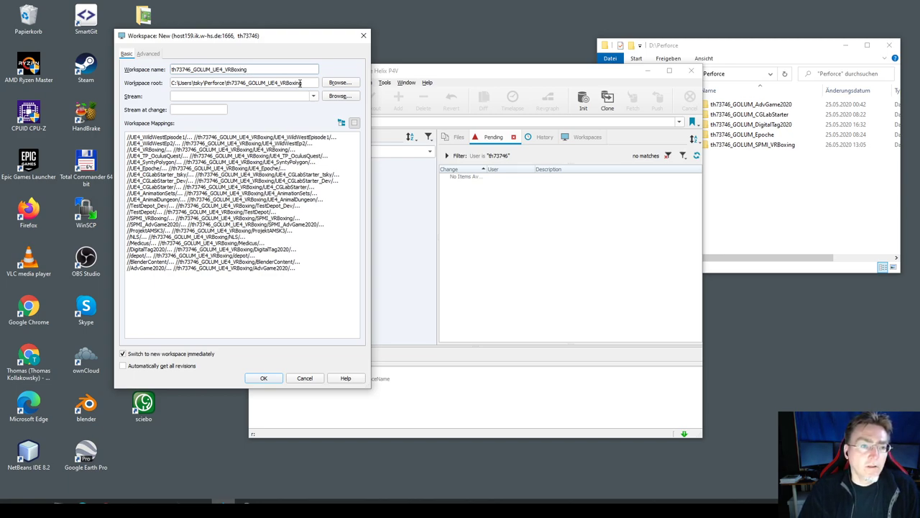
{"action": "left_click_drag", "start_coordinate": [204, 82], "coordinate": [160, 84]}
{"action": "type", "text": "D:\\"}
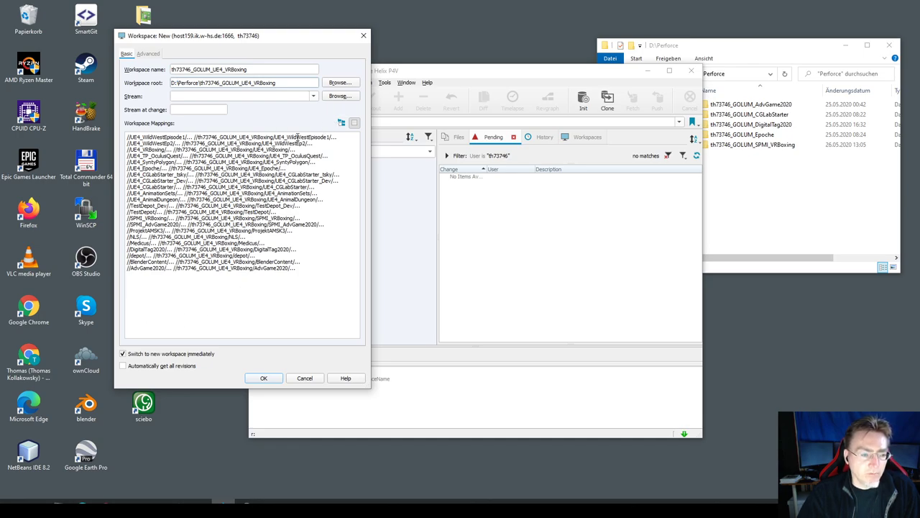
- Review the new workspace's mappings as a depot tree down to the last depot
{"action": "left_click", "coordinate": [341, 122]}
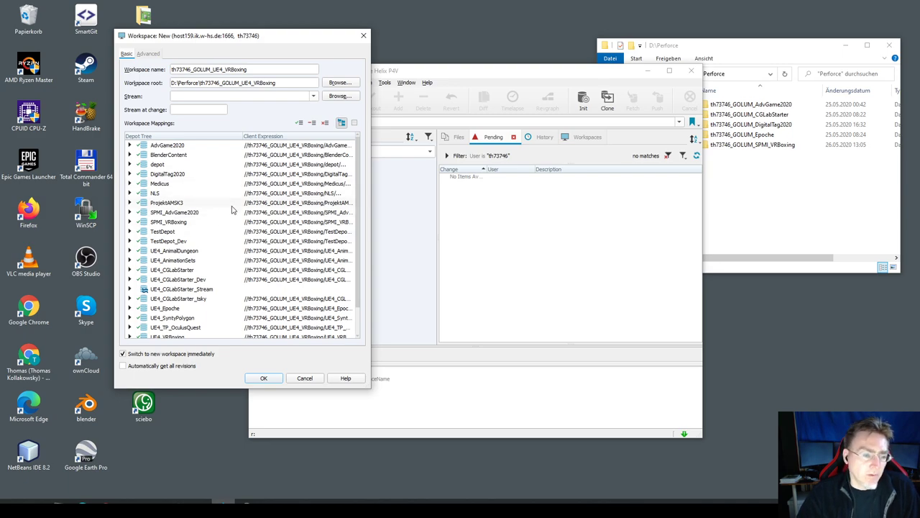
{"action": "scroll", "coordinate": [189, 194], "scroll_direction": "down", "scroll_amount": 1}
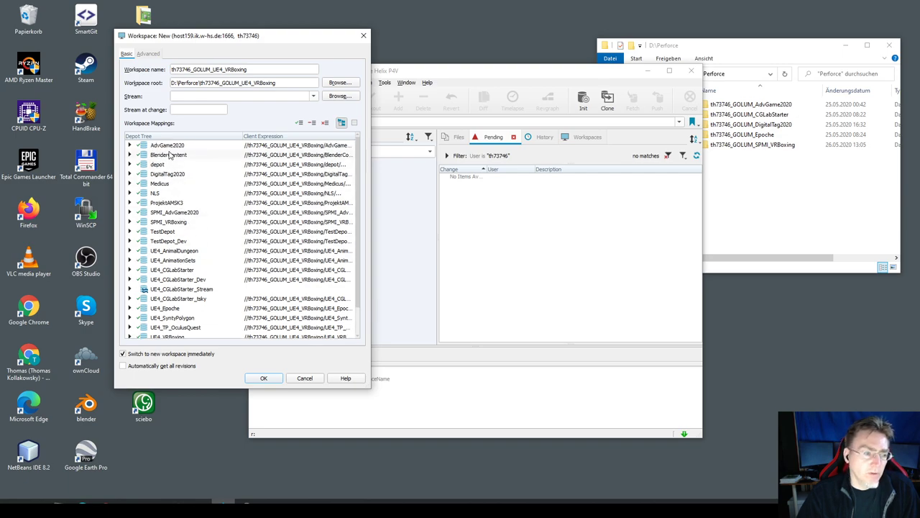
{"action": "scroll", "coordinate": [172, 150], "scroll_direction": "down", "scroll_amount": 1}
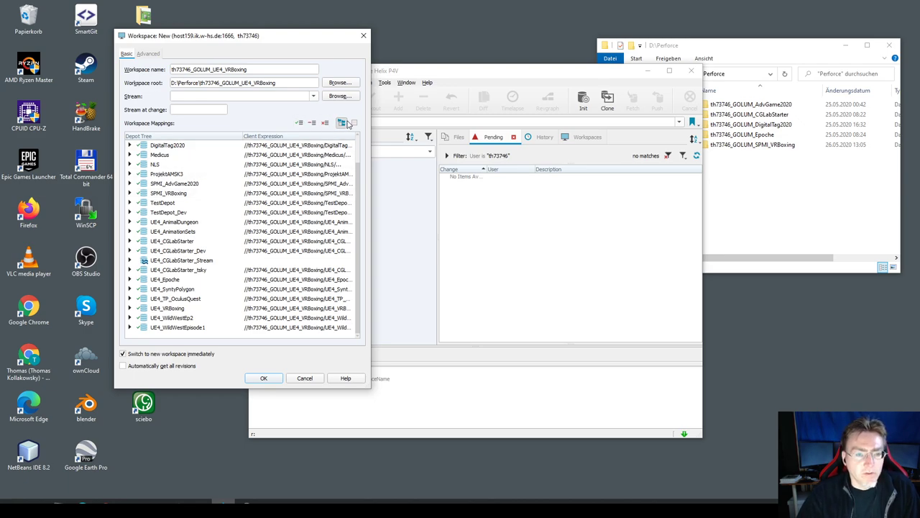
- Show the workspace mappings as text and delete the UE4_WildWestEpisode1 and UE4_WildWestEp2 lines with the leftover blank line
{"action": "left_click", "coordinate": [354, 123]}
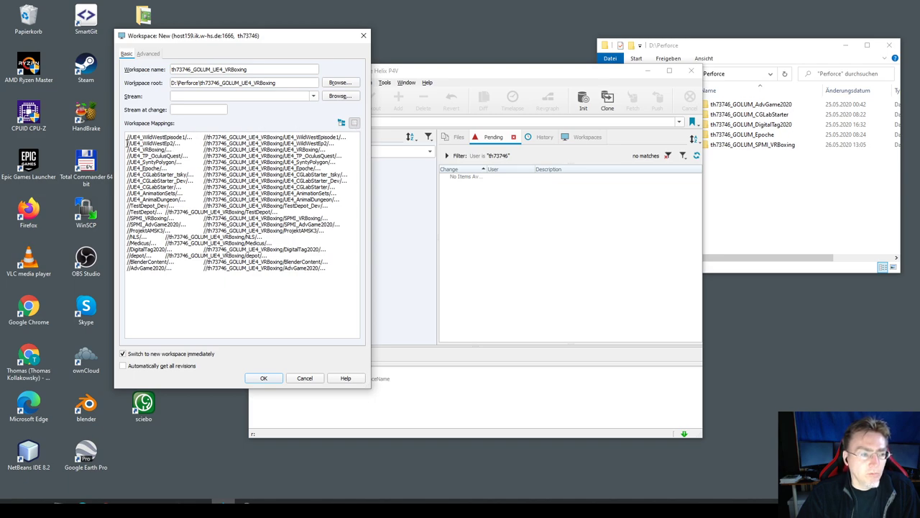
{"action": "left_click_drag", "start_coordinate": [127, 136], "coordinate": [348, 145]}
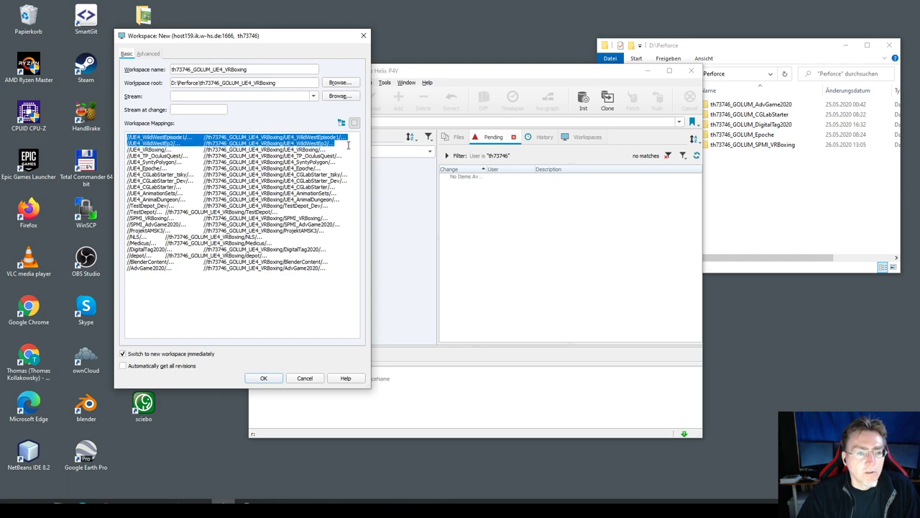
{"action": "key", "text": "Delete"}
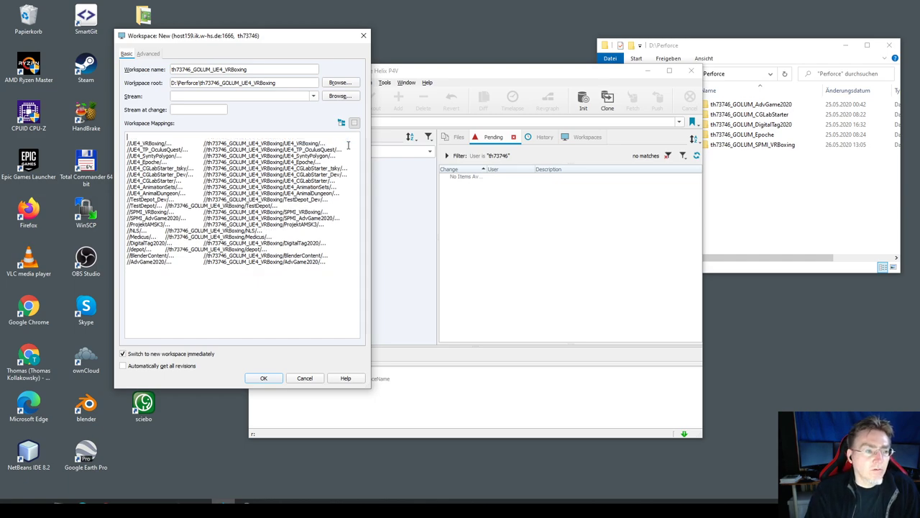
{"action": "key", "text": "Delete"}
- Delete every mapping line below UE4_VRBoxing, keeping only the UE4_VRBoxing depot mapped
{"action": "left_click", "coordinate": [348, 145]}
{"action": "key", "text": "shift+Down"}
{"action": "key", "text": "shift+Down"}
{"action": "key", "text": "shift+Down"}
{"action": "key", "text": "shift+Down"}
{"action": "key", "text": "shift+Down"}
{"action": "key", "text": "shift+Down"}
{"action": "key", "text": "shift+Down"}
{"action": "key", "text": "shift+Down"}
{"action": "key", "text": "shift+Down"}
{"action": "key", "text": "shift+Down"}
{"action": "key", "text": "shift+Down"}
{"action": "key", "text": "shift+Down"}
{"action": "key", "text": "shift+Down"}
{"action": "key", "text": "shift+Down"}
{"action": "key", "text": "shift+Down"}
{"action": "key", "text": "shift+Down"}
{"action": "key", "text": "shift+Down"}
{"action": "key", "text": "shift+Down"}
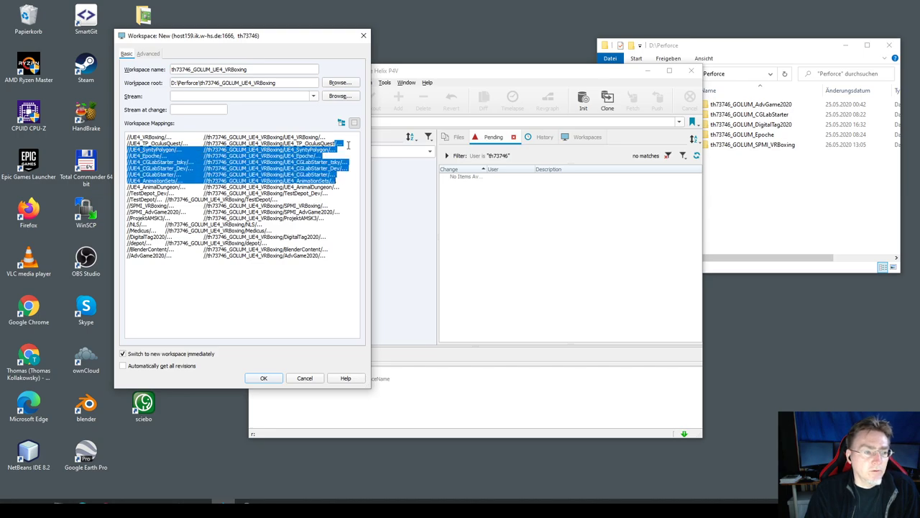
{"action": "key", "text": "Delete"}
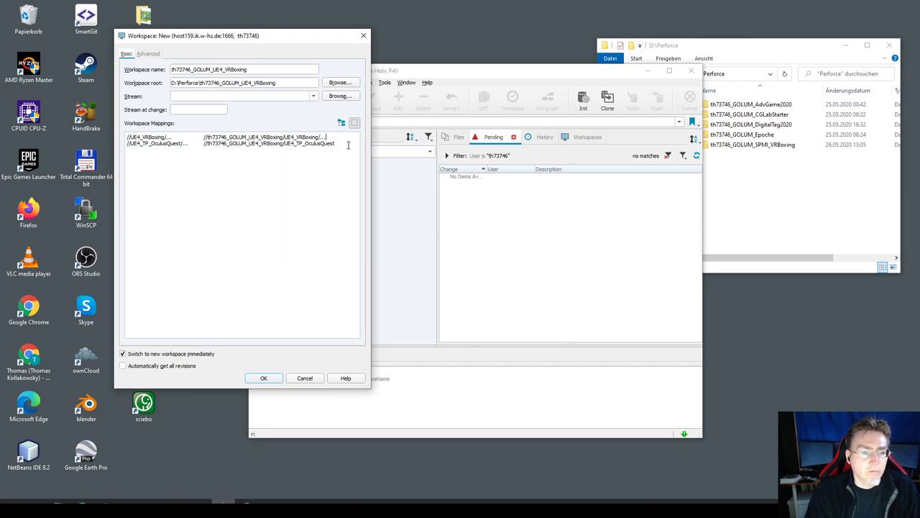
{"action": "key", "text": "ctrl+a"}
{"action": "key", "text": "Up"}
{"action": "key", "text": "shift+Down"}
{"action": "key", "text": "Delete"}
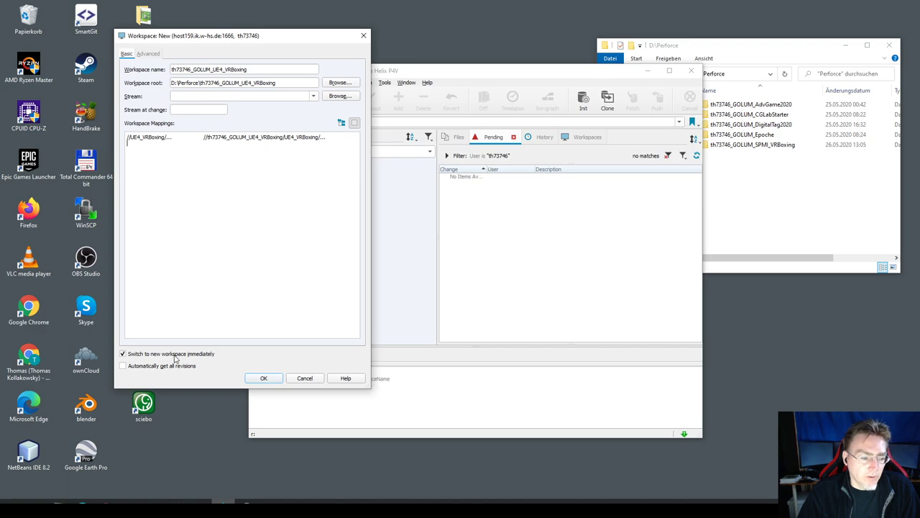
- Enable automatically getting all revisions and create the workspace
{"action": "left_click", "coordinate": [123, 366]}
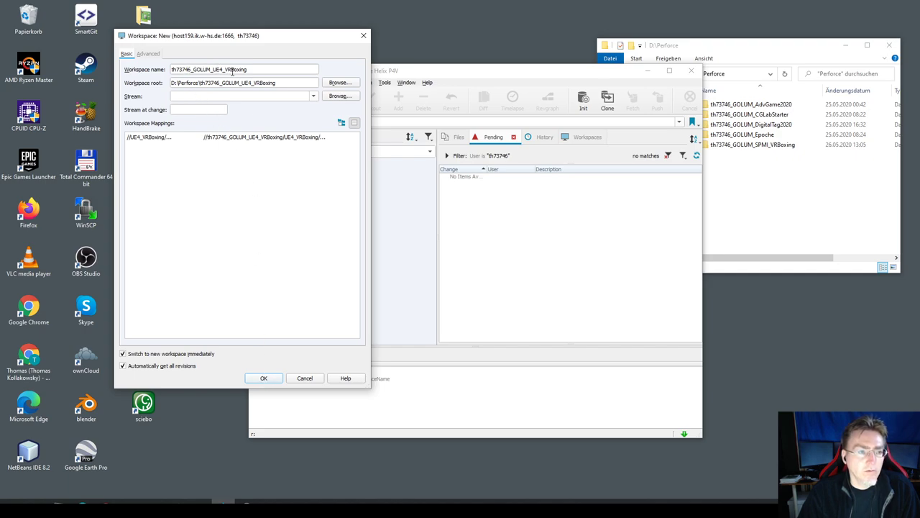
{"action": "left_click", "coordinate": [270, 380]}
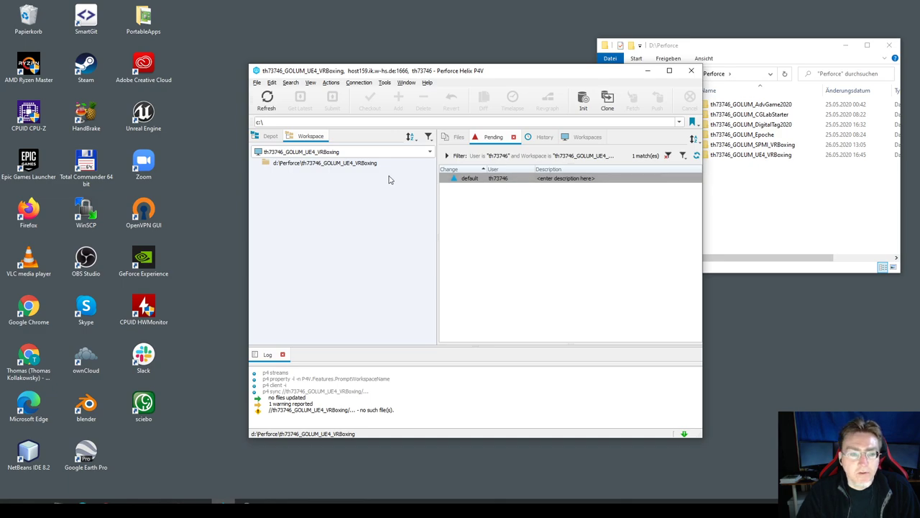
{"action": "left_click", "coordinate": [354, 164]}
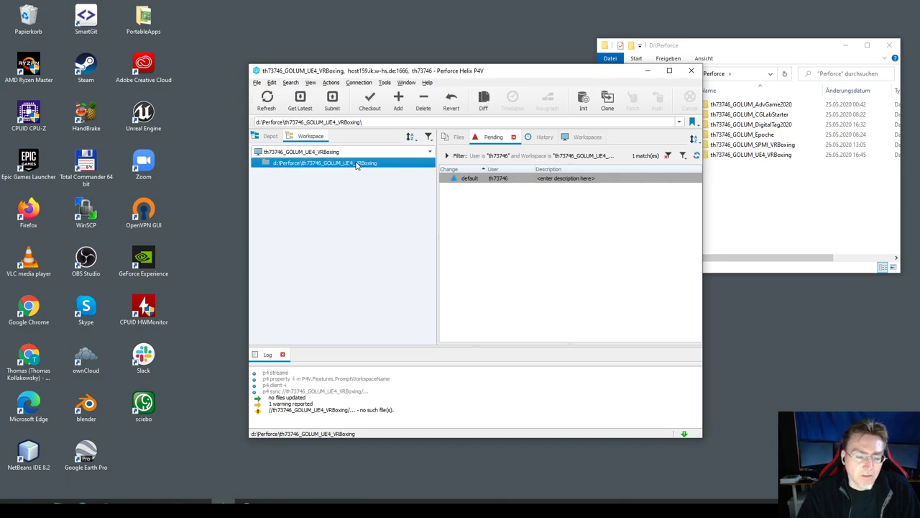
{"action": "right_click", "coordinate": [312, 168]}
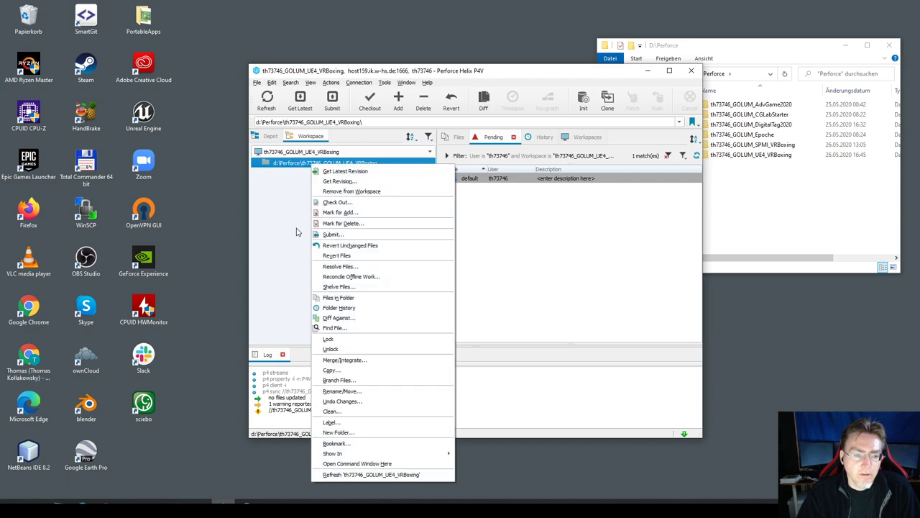
{"action": "left_click", "coordinate": [284, 183]}
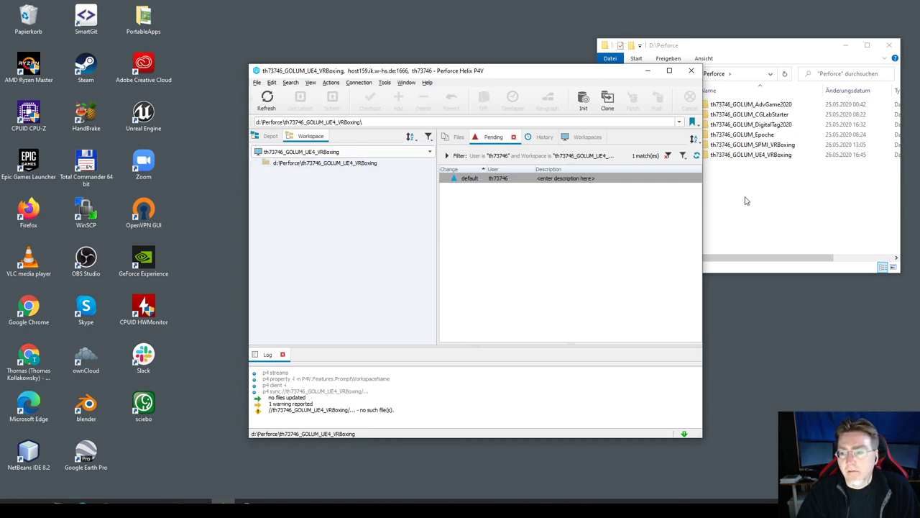
- In File Explorer, open the new UE4_VRBoxing workspace folder and create a subfolder named UE4_VRBoxing
{"action": "left_click", "coordinate": [781, 178]}
{"action": "double_click", "coordinate": [750, 155]}
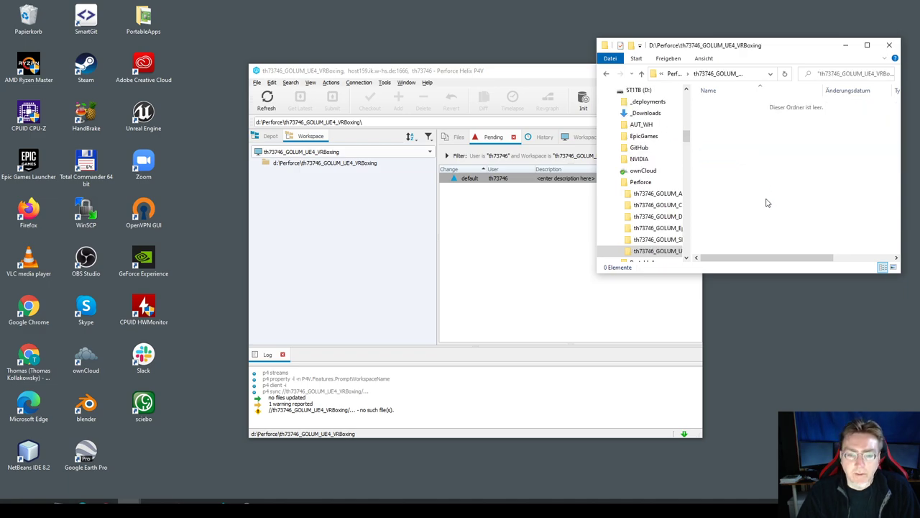
{"action": "right_click", "coordinate": [752, 173]}
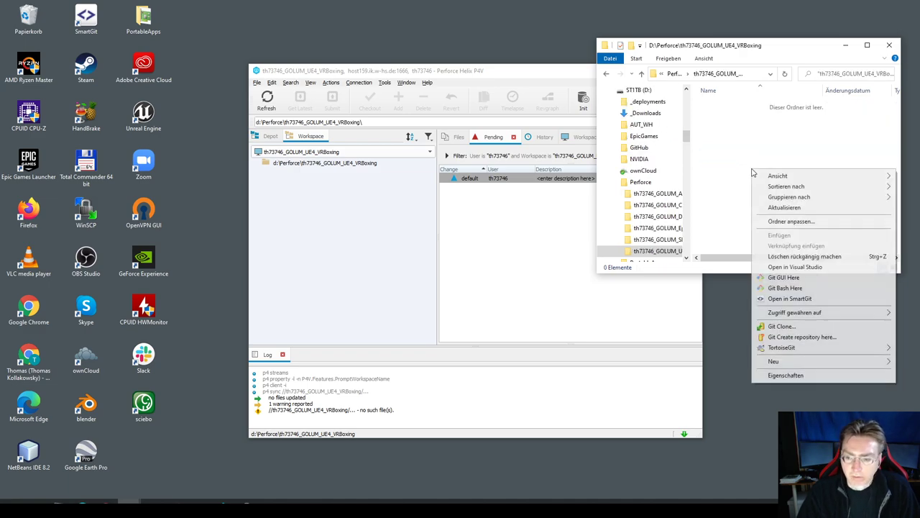
{"action": "mouse_move", "coordinate": [782, 364]}
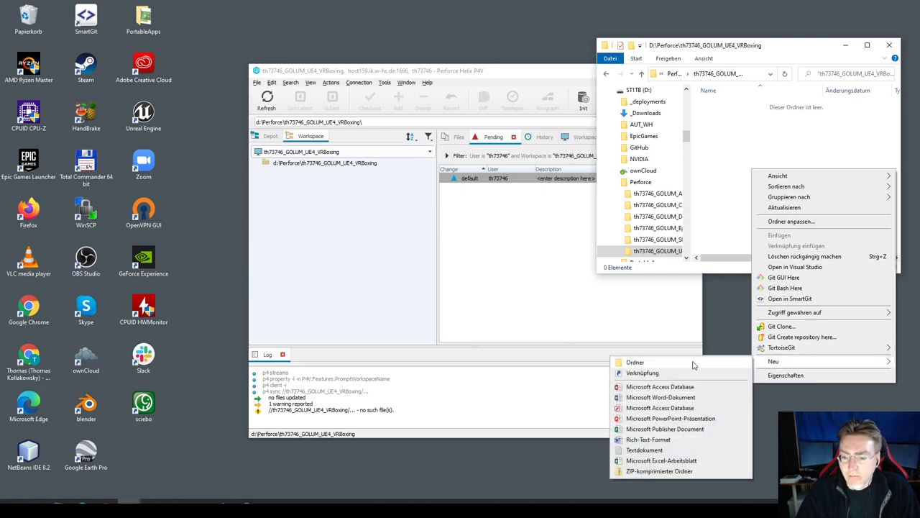
{"action": "left_click", "coordinate": [632, 362]}
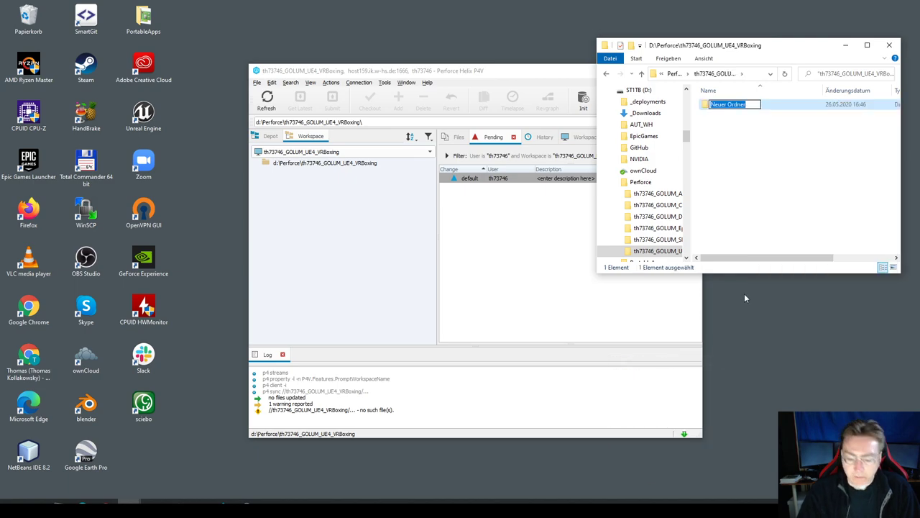
{"action": "type", "text": "UE4_"}
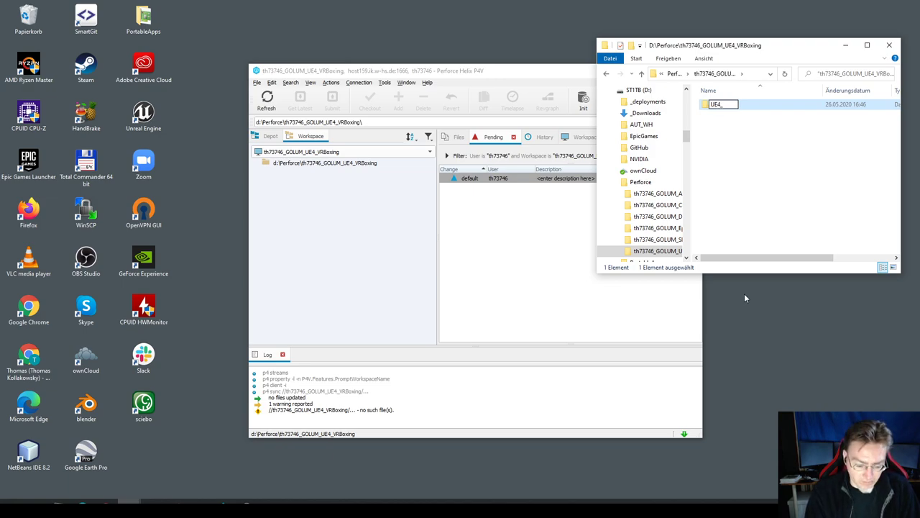
{"action": "type", "text": "VRBoxing"}
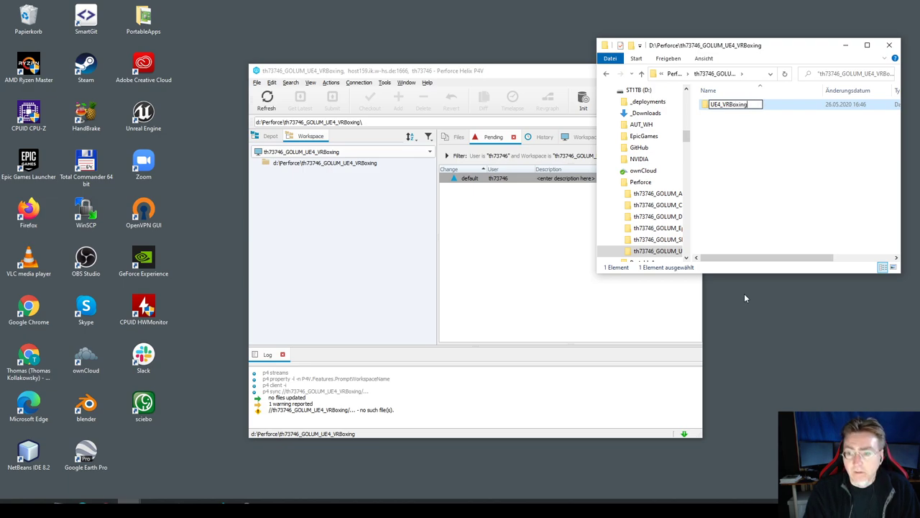
{"action": "key", "text": "Return"}
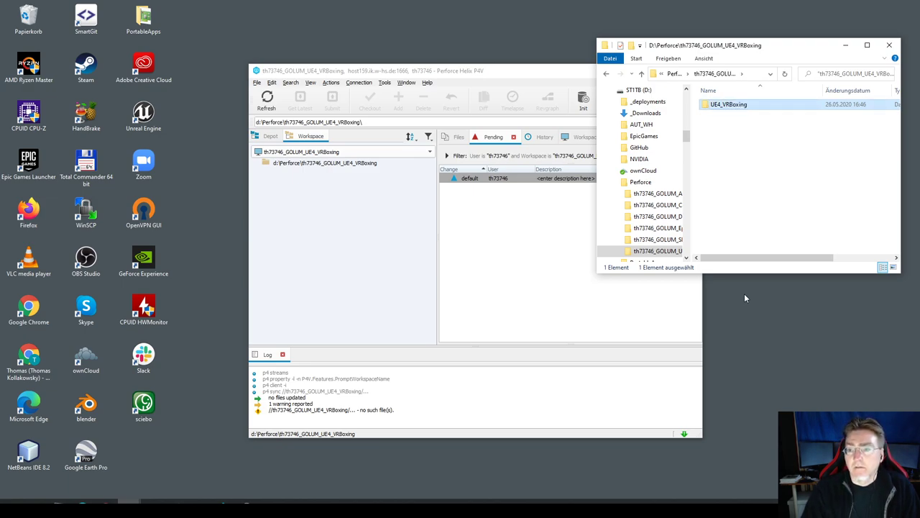
{"action": "double_click", "coordinate": [726, 106]}
{"action": "right_click", "coordinate": [735, 151]}
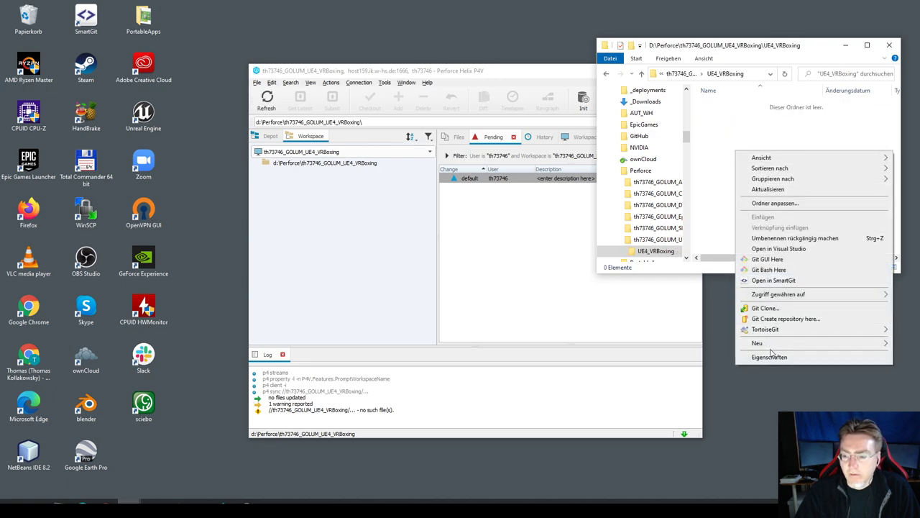
{"action": "left_click", "coordinate": [733, 128]}
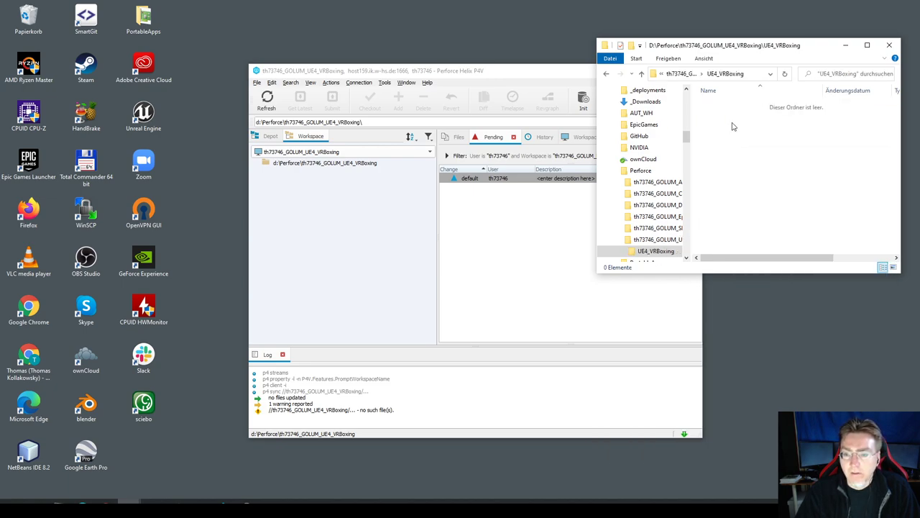
- Copy the p4ignore file from the AdvGame2020 project folder into the new UE4_VRBoxing subfolder
{"action": "left_click", "coordinate": [663, 184]}
{"action": "double_click", "coordinate": [729, 105]}
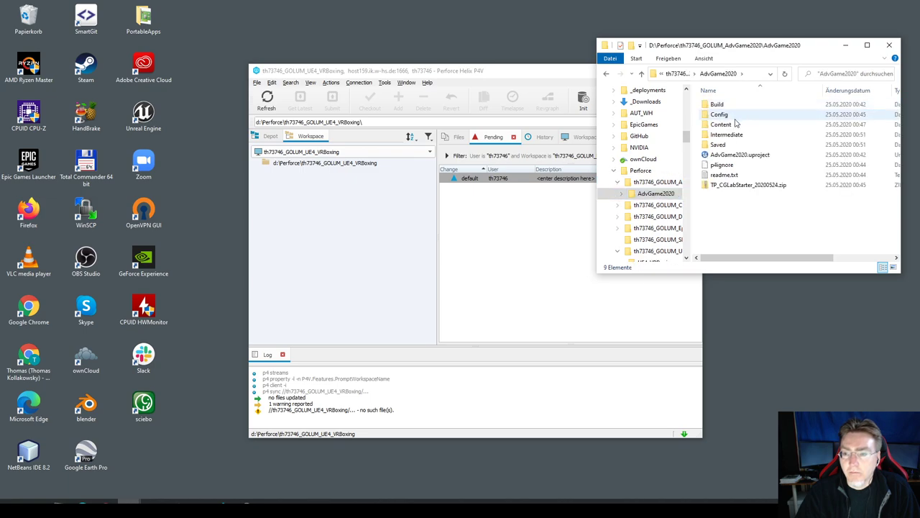
{"action": "left_click", "coordinate": [748, 167]}
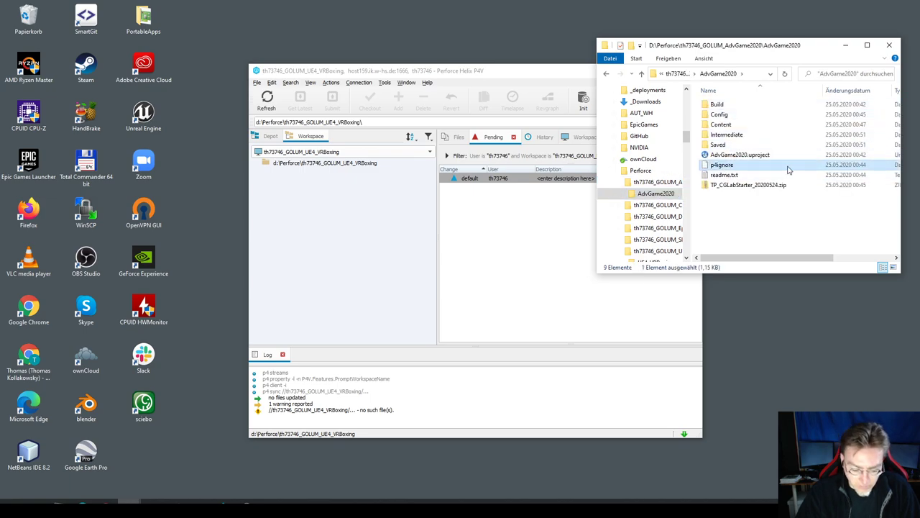
{"action": "left_click", "coordinate": [640, 171]}
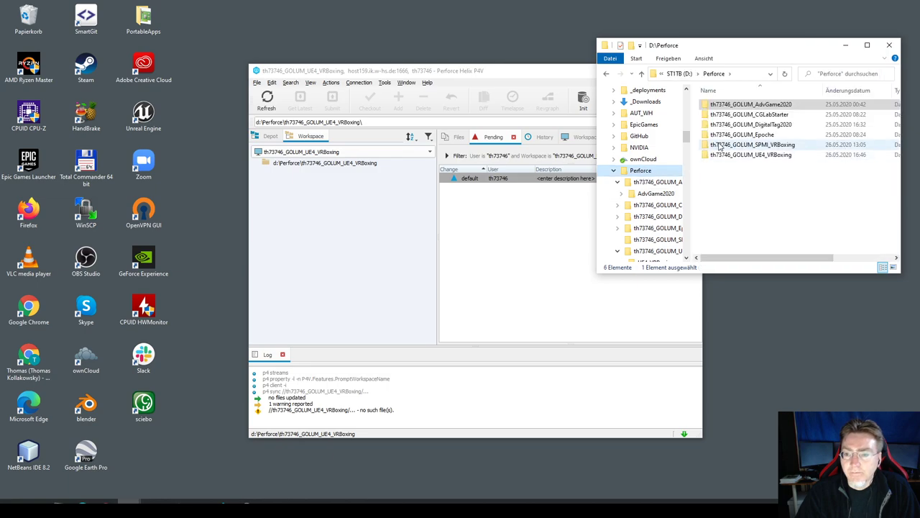
{"action": "double_click", "coordinate": [744, 154]}
{"action": "double_click", "coordinate": [740, 105]}
{"action": "left_click", "coordinate": [720, 104]}
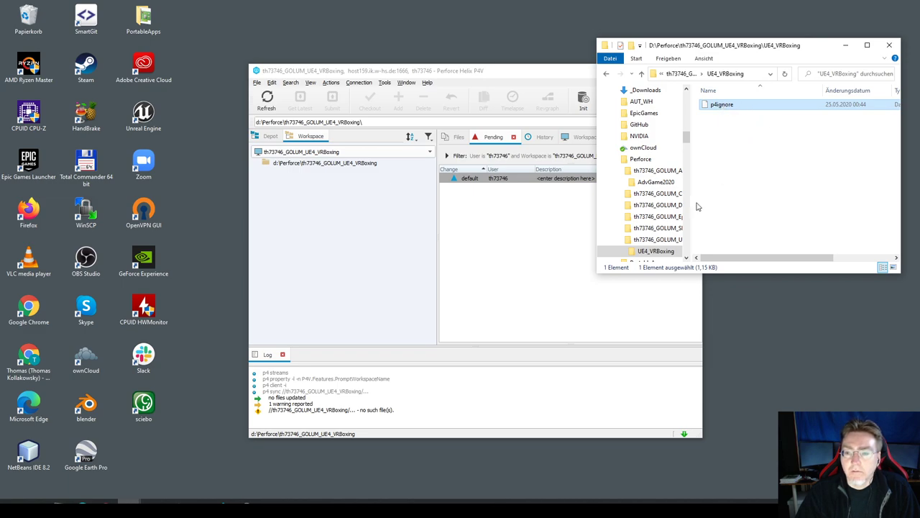
{"action": "left_click", "coordinate": [722, 104]}
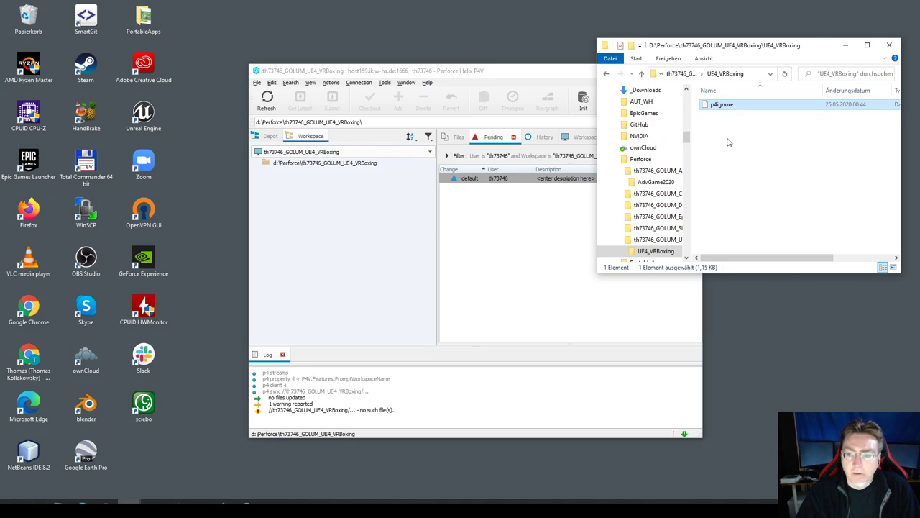
- Create a new text document named readme in the UE4_VRBoxing subfolder
{"action": "right_click", "coordinate": [726, 137]}
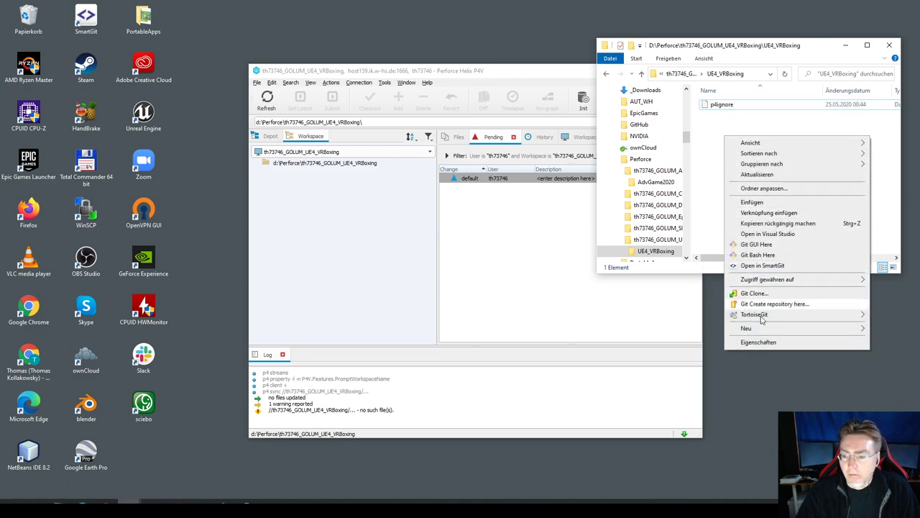
{"action": "mouse_move", "coordinate": [748, 329]}
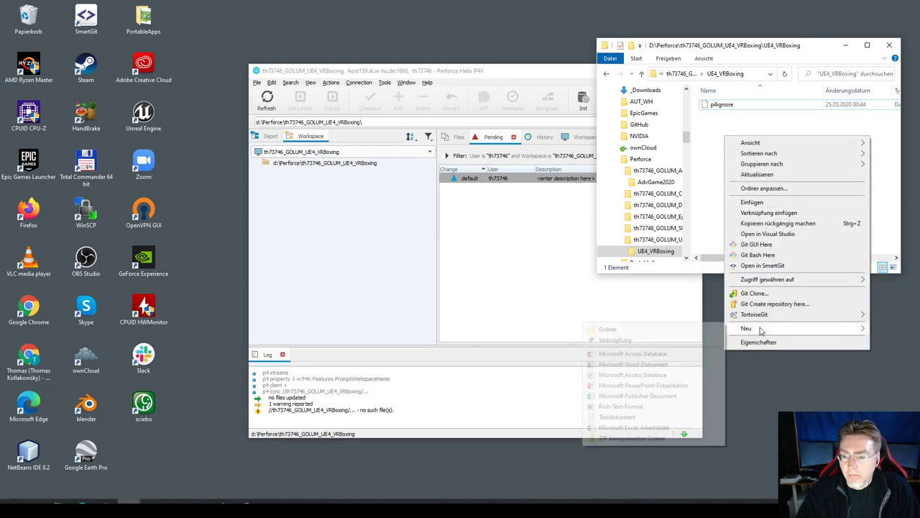
{"action": "left_click", "coordinate": [616, 417]}
{"action": "type", "text": "readme"}
{"action": "key", "text": "Return"}
{"action": "left_click", "coordinate": [777, 182]}
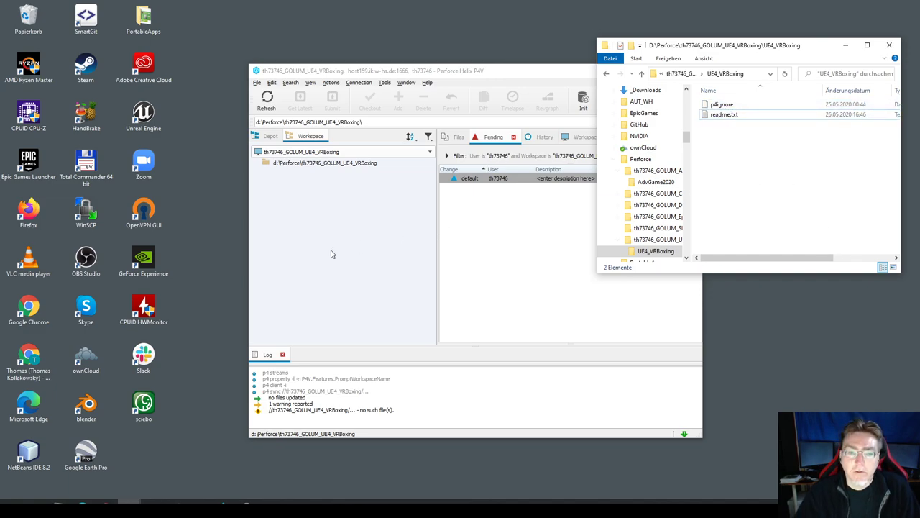
- Switch to P4V, refresh the workspace tree and expand the UE4_VRBoxing folder to show its files
{"action": "left_click", "coordinate": [335, 201]}
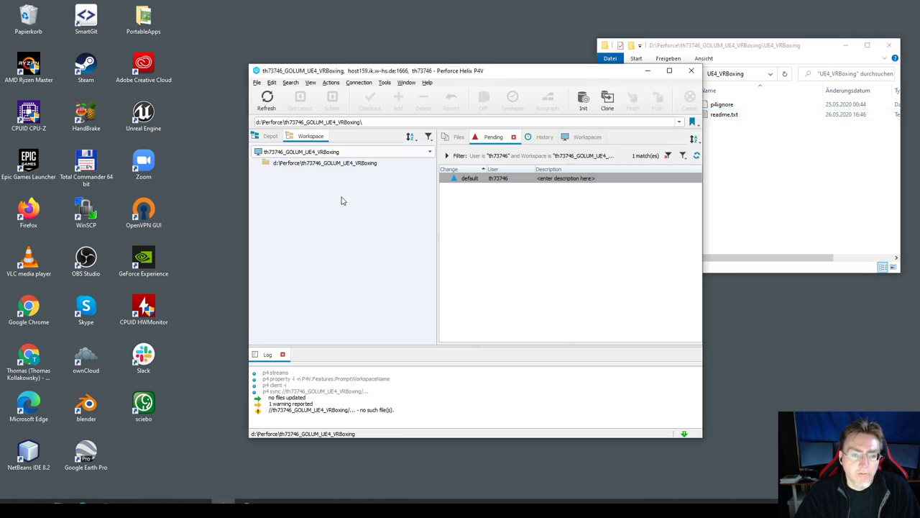
{"action": "left_click", "coordinate": [322, 165]}
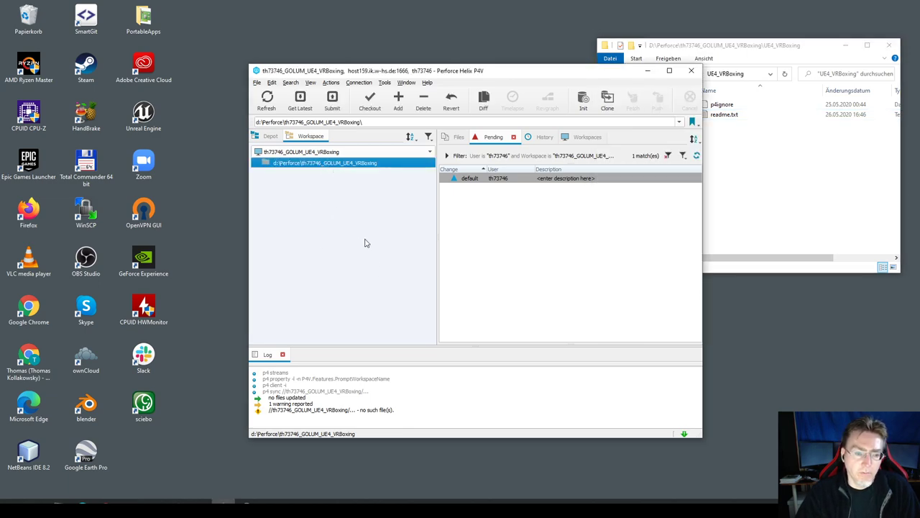
{"action": "left_click", "coordinate": [269, 103]}
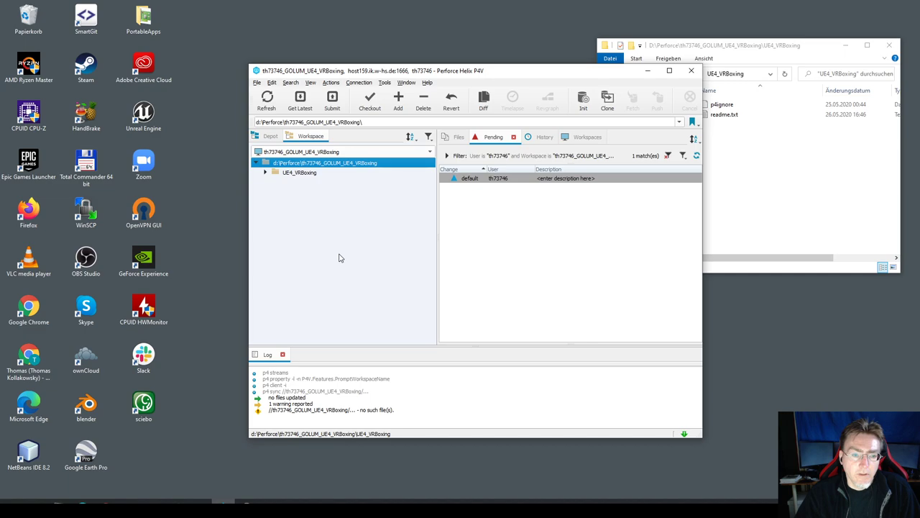
{"action": "double_click", "coordinate": [299, 176]}
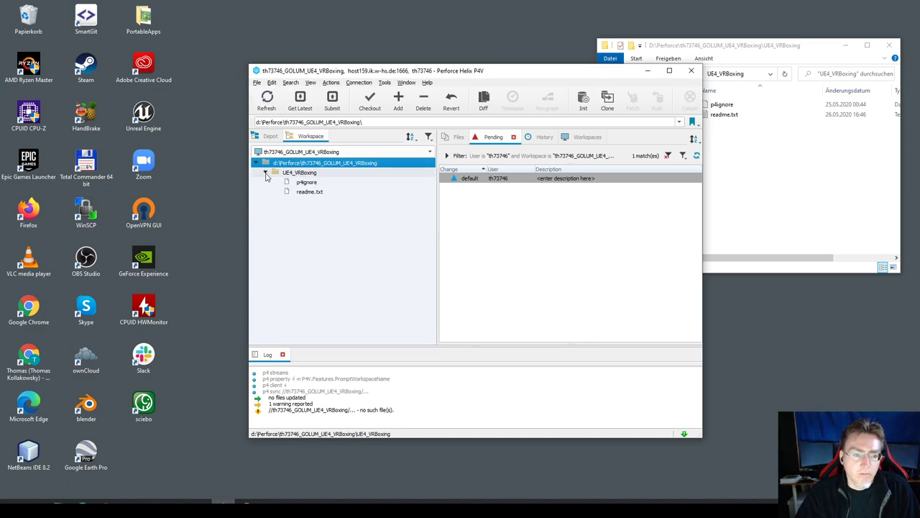
- Mark the UE4_VRBoxing folder with p4ignore and readme.txt for add in the default pending changelist
{"action": "left_click", "coordinate": [307, 182]}
{"action": "left_click", "coordinate": [309, 192]}
{"action": "left_click", "coordinate": [307, 173]}
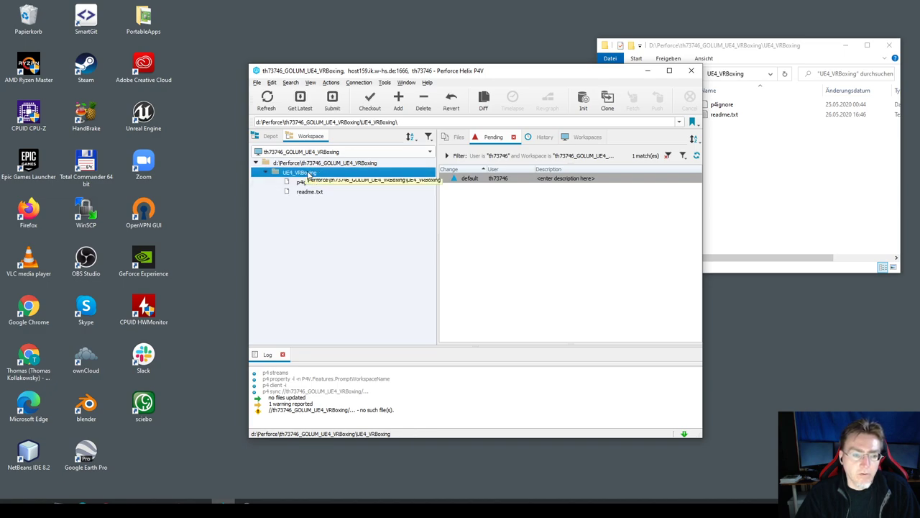
{"action": "left_click", "coordinate": [399, 105]}
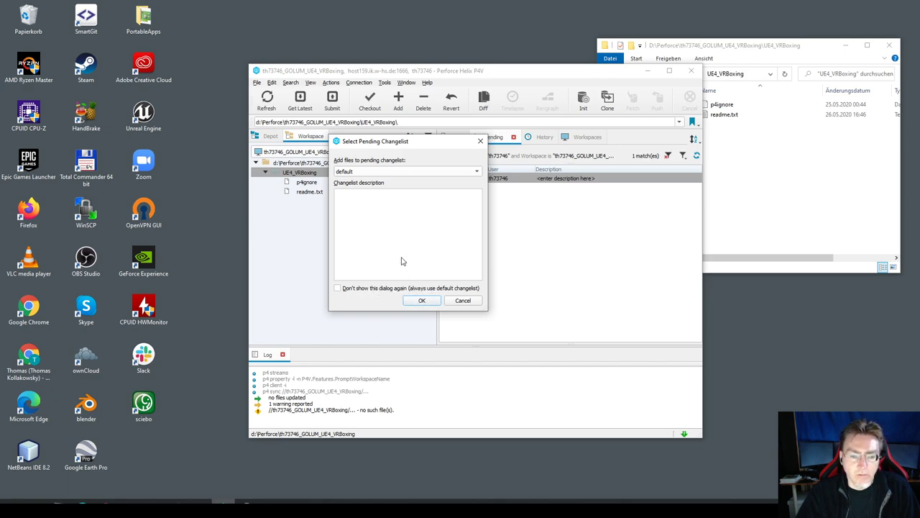
{"action": "left_click", "coordinate": [422, 300]}
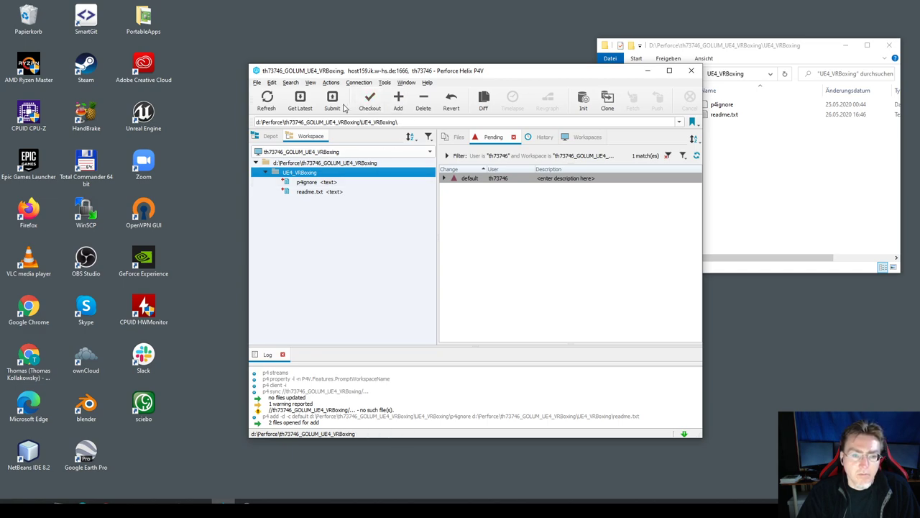
- Submit the default changelist containing p4ignore and readme.txt with the description "init", and check both files in the workspace tree
{"action": "left_click", "coordinate": [332, 104]}
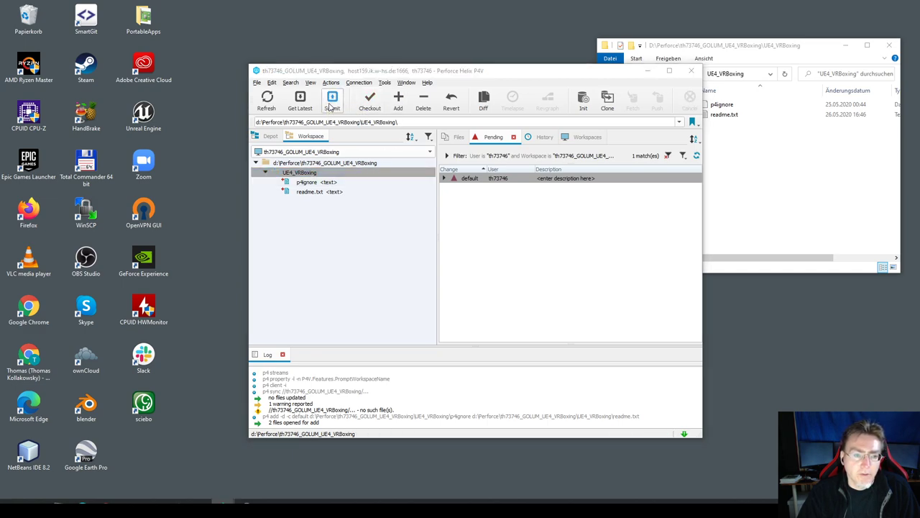
{"action": "key", "text": "ctrl+s"}
{"action": "left_click_drag", "start_coordinate": [510, 144], "coordinate": [369, 129]}
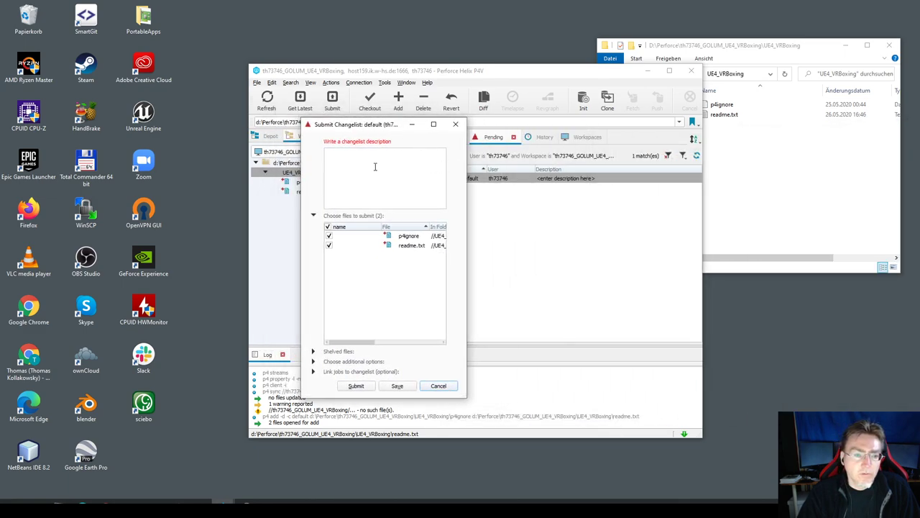
{"action": "type", "text": "init"}
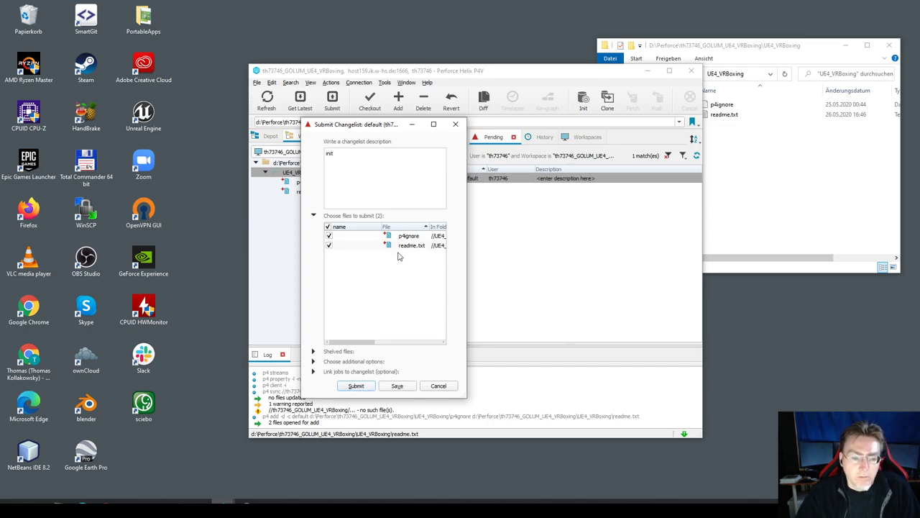
{"action": "left_click", "coordinate": [354, 386]}
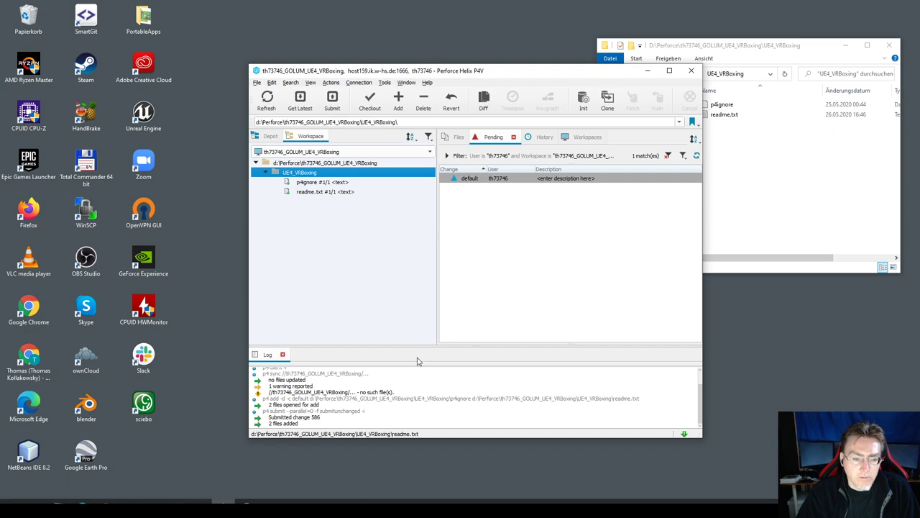
{"action": "left_click", "coordinate": [320, 182]}
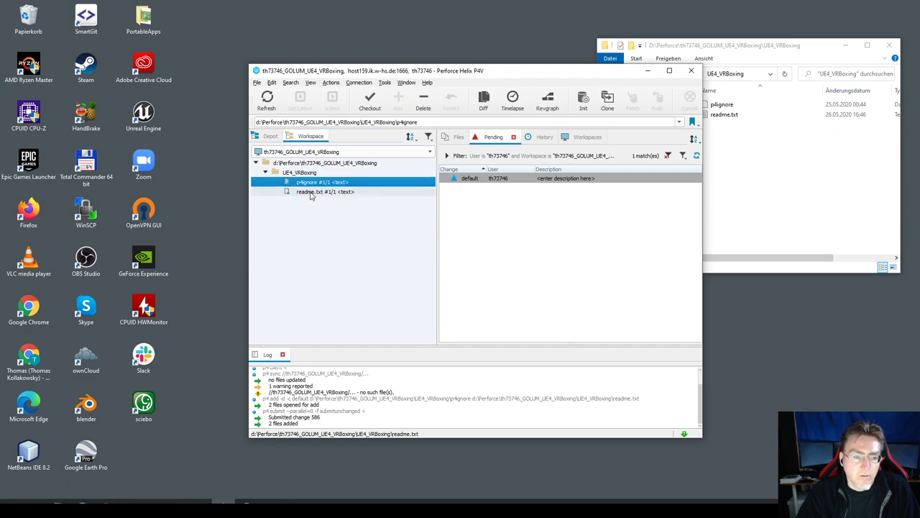
{"action": "left_click", "coordinate": [322, 192]}
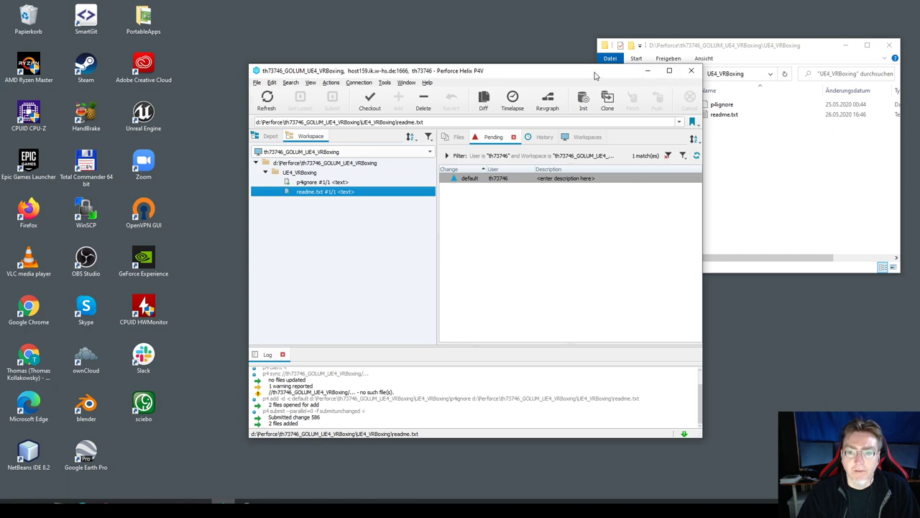
- Switch P4V to the DigitalTag2020 workspace and get the latest revision of its DigitalTag2020 folder
{"action": "left_click_drag", "start_coordinate": [595, 76], "coordinate": [437, 87]}
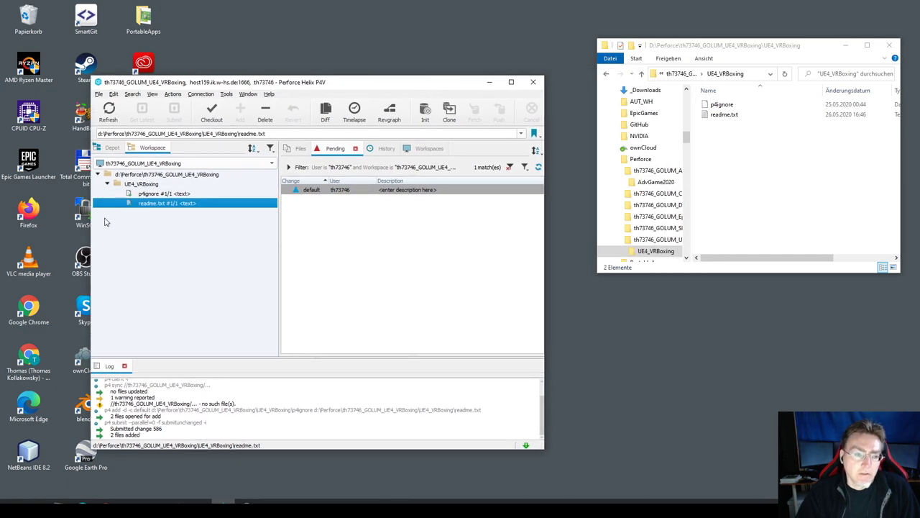
{"action": "left_click", "coordinate": [167, 164]}
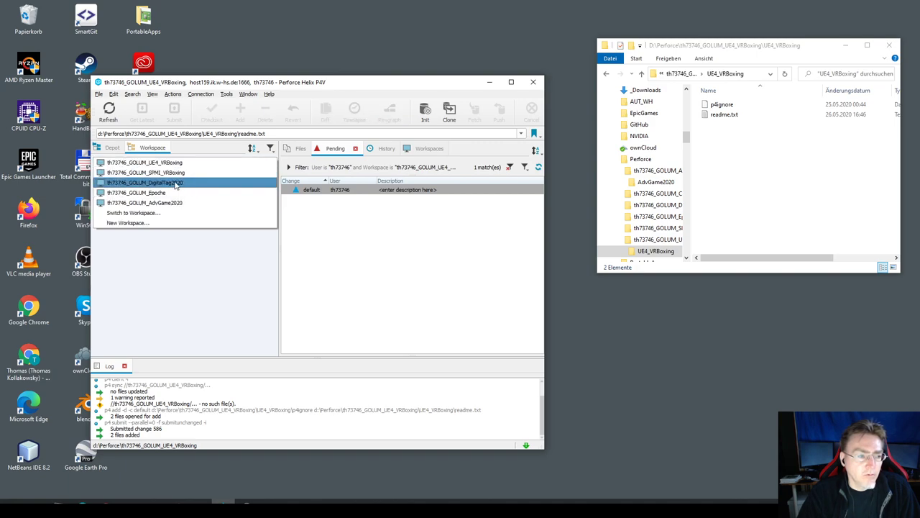
{"action": "left_click", "coordinate": [176, 184]}
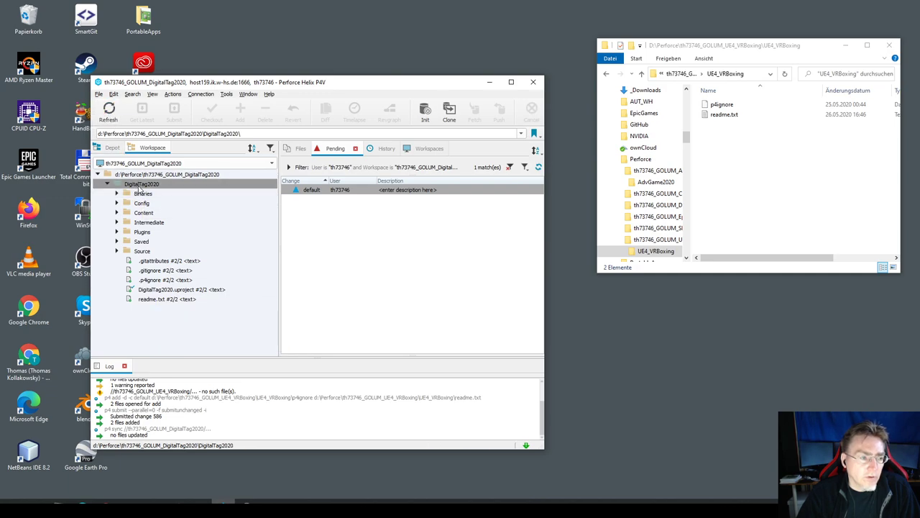
{"action": "left_click", "coordinate": [146, 120]}
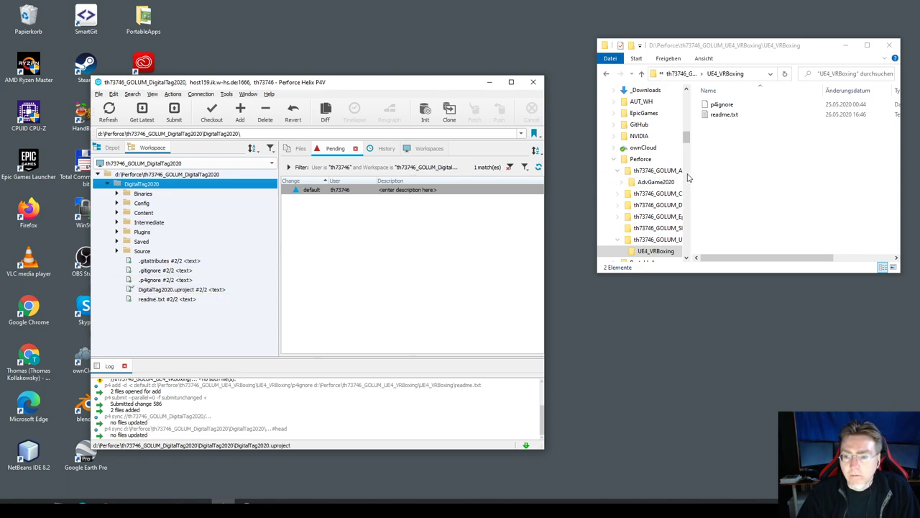
- Open DigitalTag2020.uproject from the workspace tree in Unreal Editor and close the Mixed Reality Portal window
{"action": "left_click", "coordinate": [153, 289]}
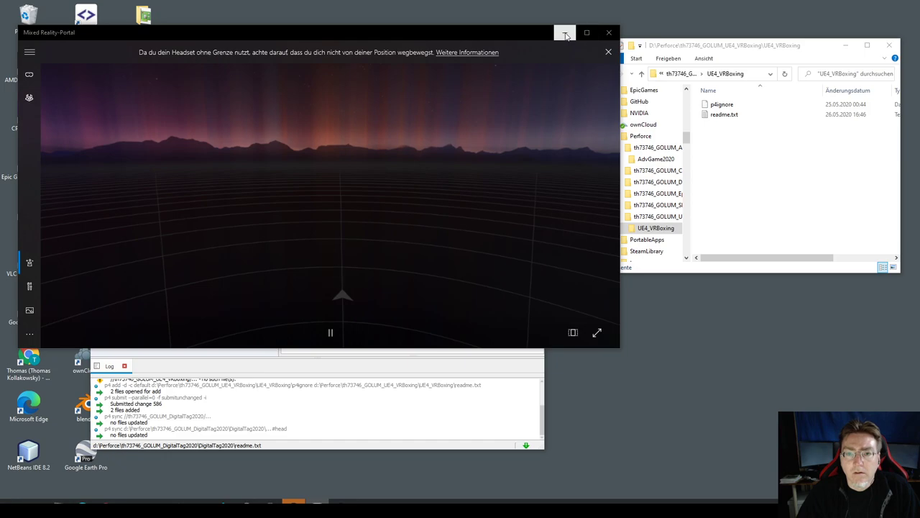
{"action": "left_click", "coordinate": [610, 35]}
{"action": "left_click", "coordinate": [271, 217]}
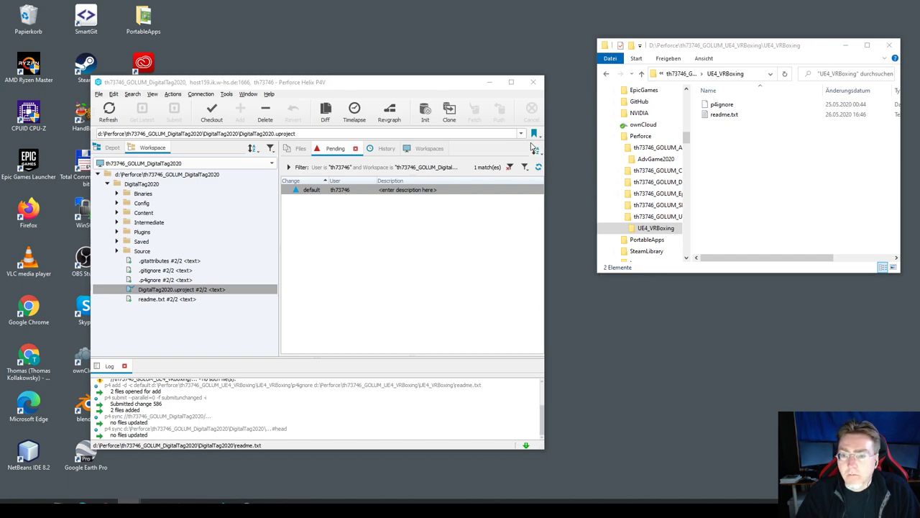
{"action": "scroll", "coordinate": [656, 115], "scroll_direction": "up", "scroll_amount": 1}
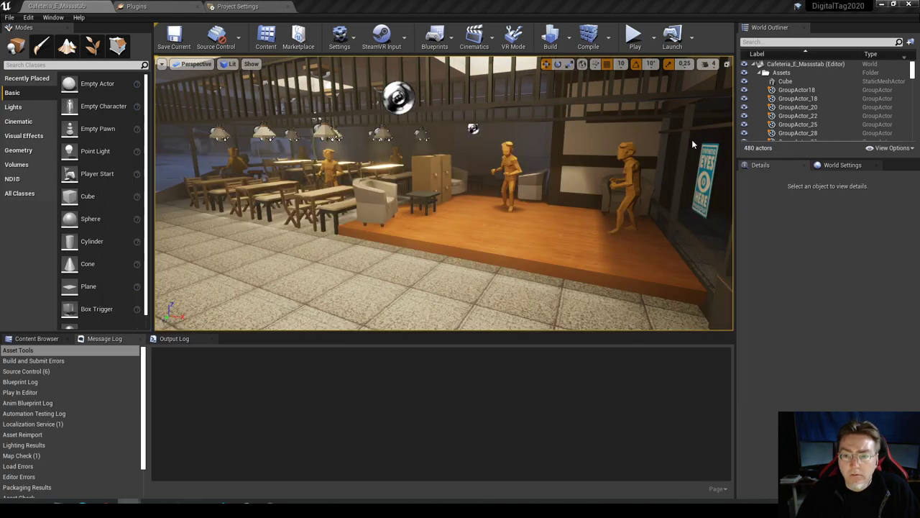
- Switch to File Explorer, browse to the Newtek_Camera folder under cglabBlenderContent\Scenes\_WH and select Newtek_Camera.fbx
{"action": "key", "text": "alt+Tab"}
{"action": "key", "text": "alt+Tab"}
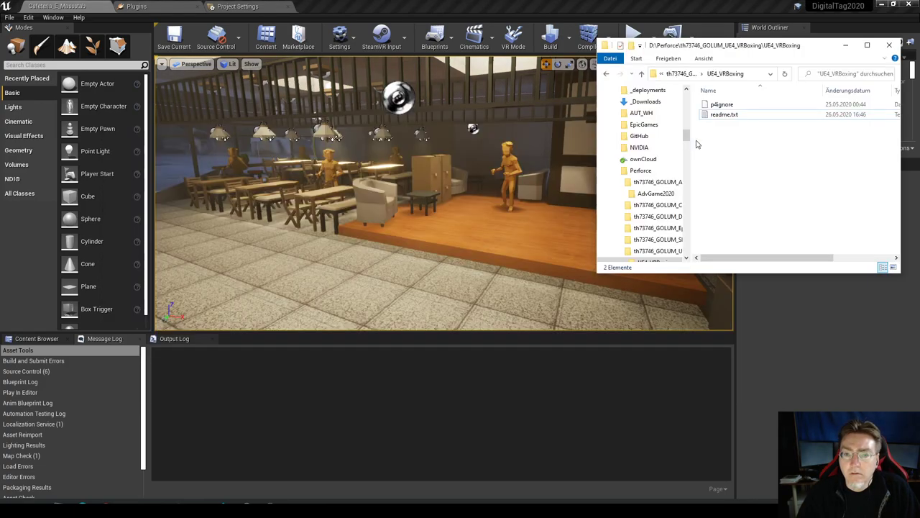
{"action": "left_click_drag", "start_coordinate": [687, 137], "coordinate": [695, 188]}
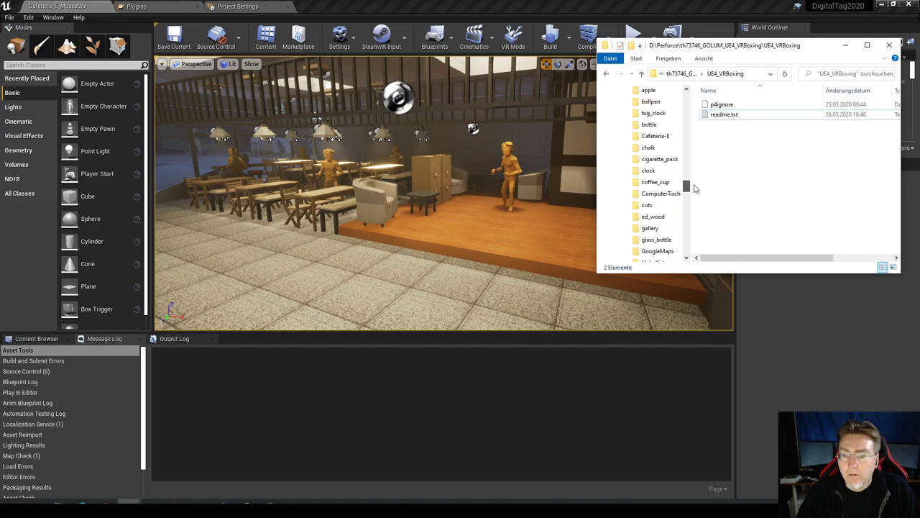
{"action": "left_click", "coordinate": [655, 136]}
{"action": "scroll", "coordinate": [669, 209], "scroll_direction": "down", "scroll_amount": 2}
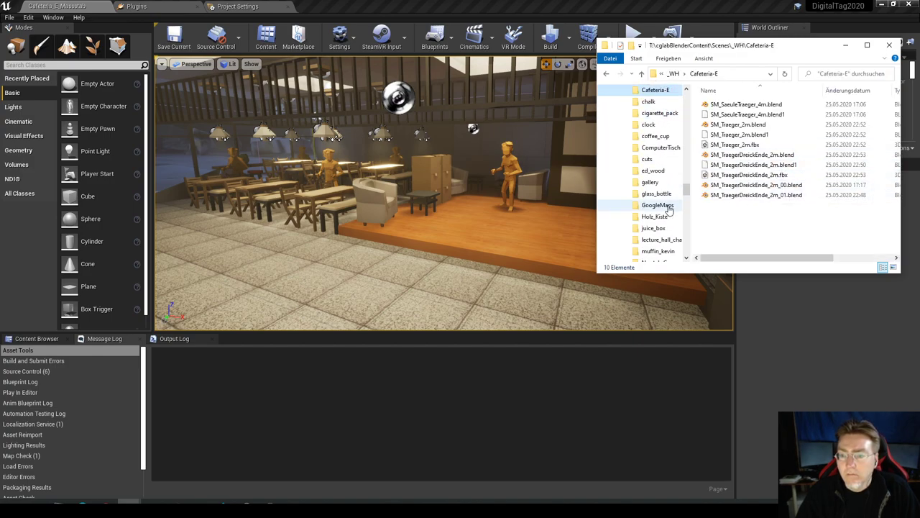
{"action": "scroll", "coordinate": [666, 207], "scroll_direction": "down", "scroll_amount": 2}
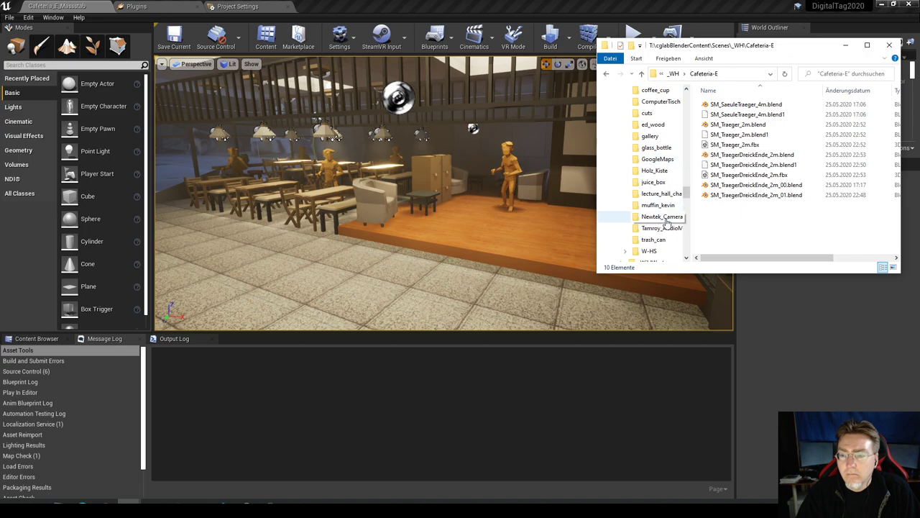
{"action": "left_click", "coordinate": [660, 217]}
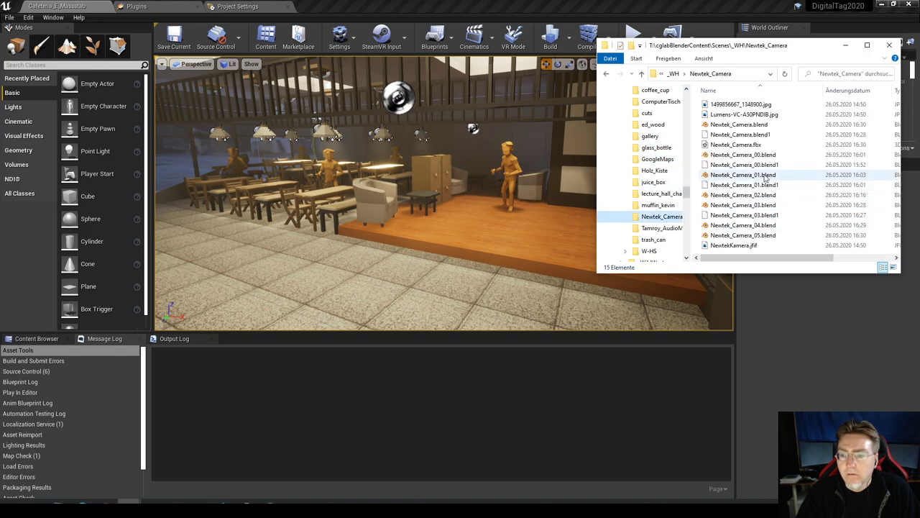
{"action": "left_click", "coordinate": [748, 145]}
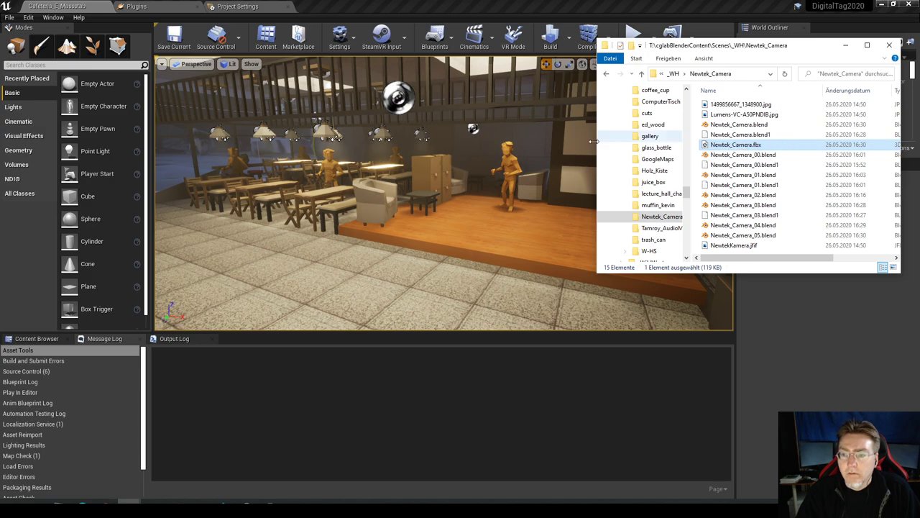
- Return to Unreal Editor and connect source control with Perforce as the provider, using the DigitalTag2020 workspace
{"action": "left_click", "coordinate": [333, 6]}
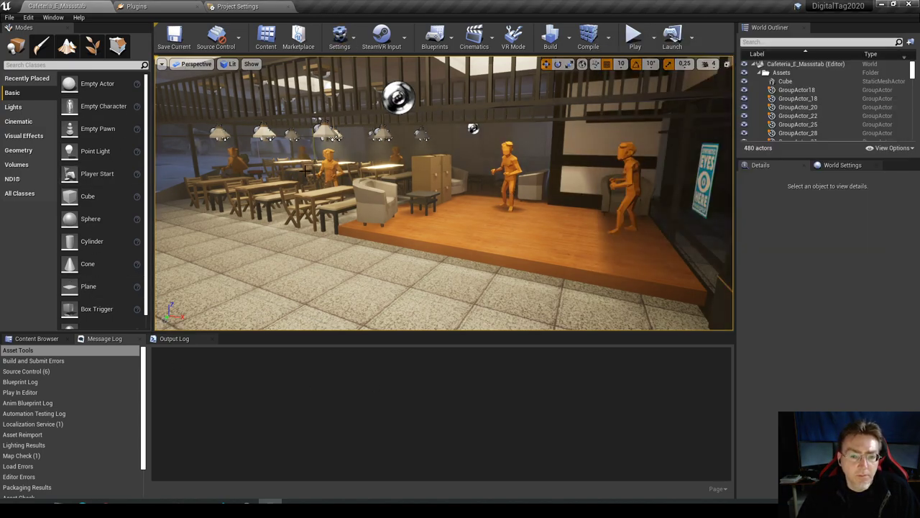
{"action": "left_click", "coordinate": [224, 43]}
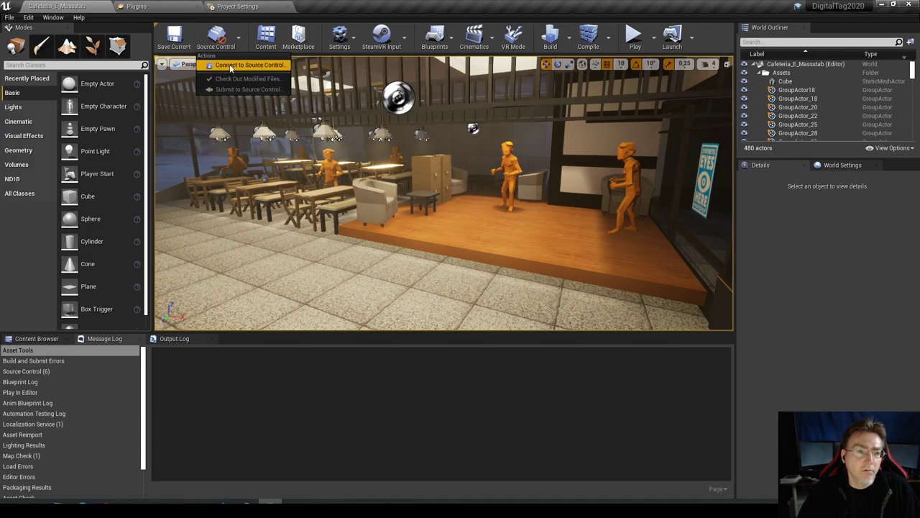
{"action": "left_click", "coordinate": [230, 64]}
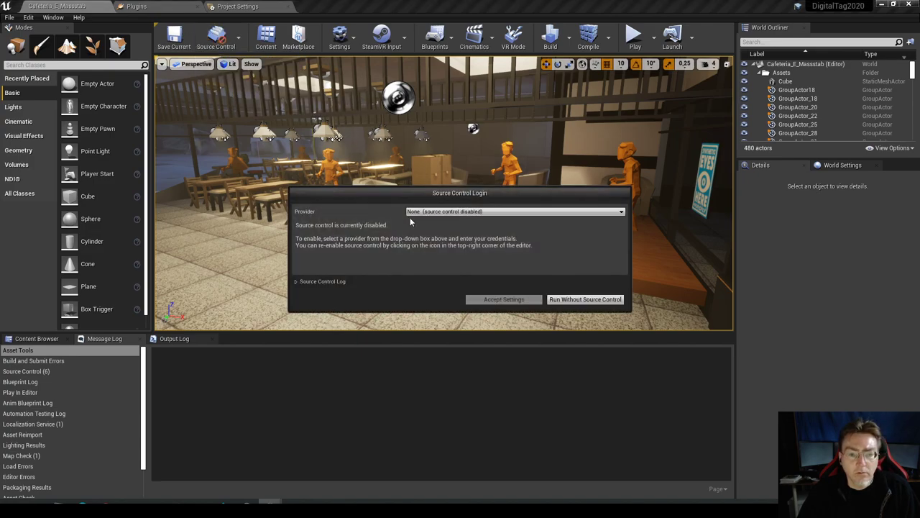
{"action": "left_click", "coordinate": [427, 212]}
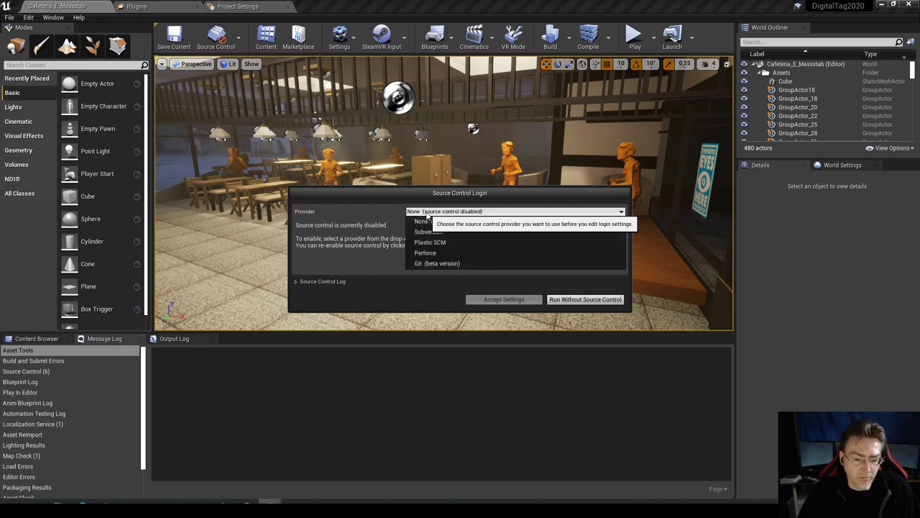
{"action": "left_click", "coordinate": [462, 253]}
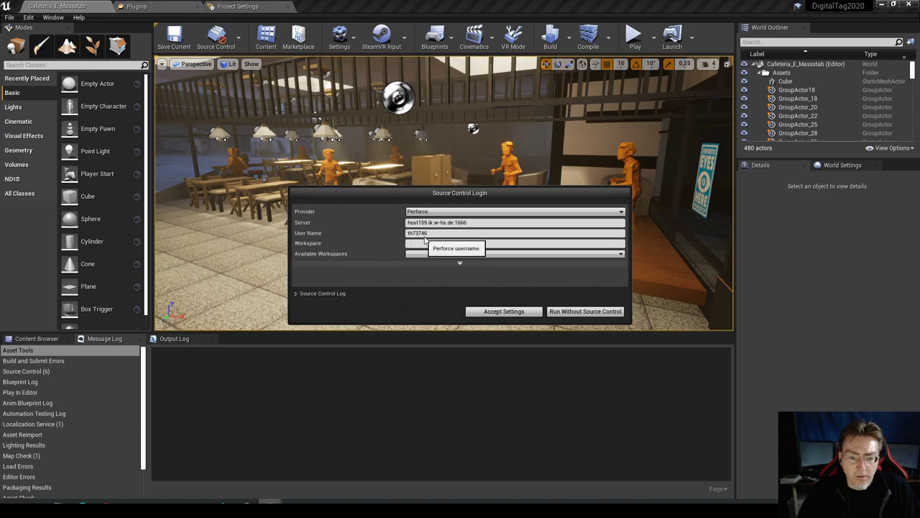
{"action": "left_click", "coordinate": [439, 254]}
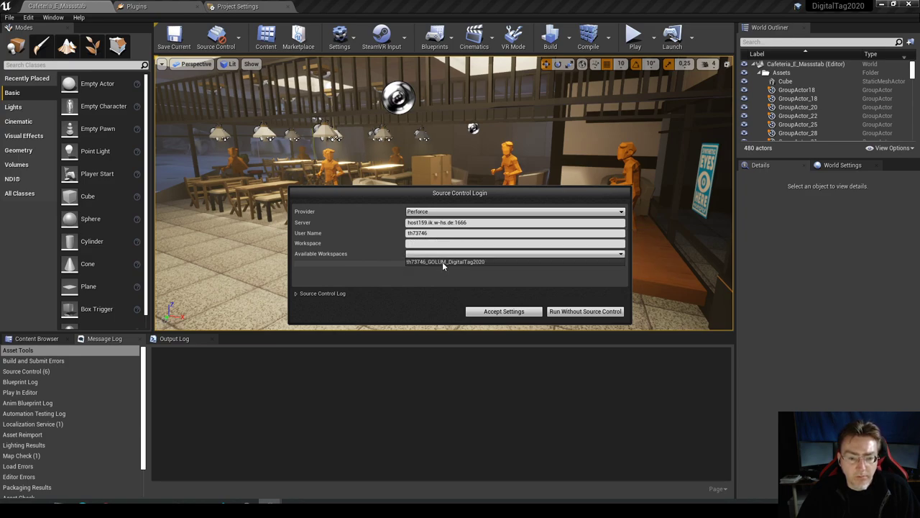
{"action": "left_click", "coordinate": [450, 261]}
{"action": "left_click", "coordinate": [503, 311]}
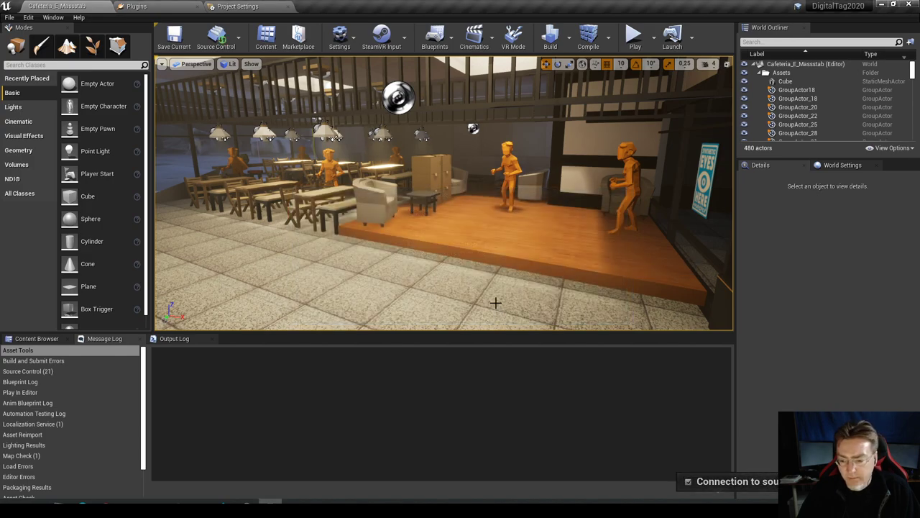
- Create a folder named Newtek_Kamera inside the project's Meshes content folder and open it
{"action": "left_click", "coordinate": [37, 341]}
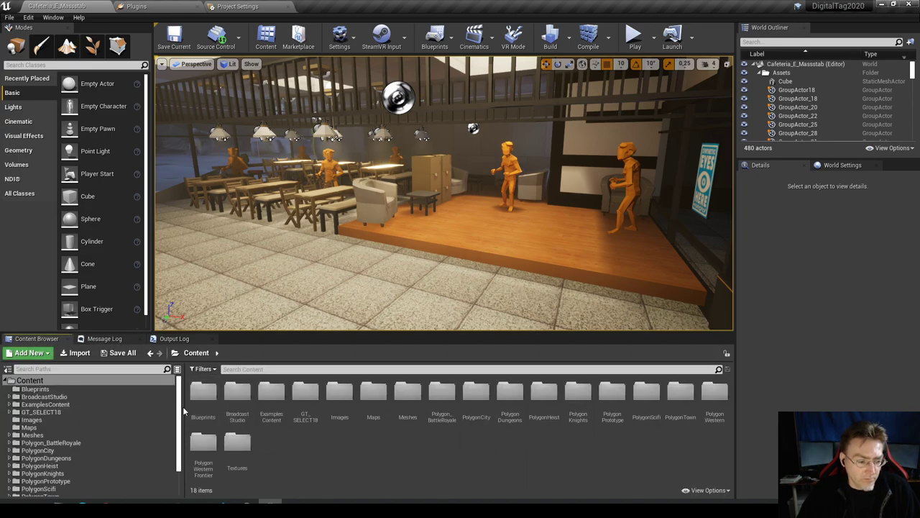
{"action": "left_click_drag", "start_coordinate": [183, 406], "coordinate": [114, 406]}
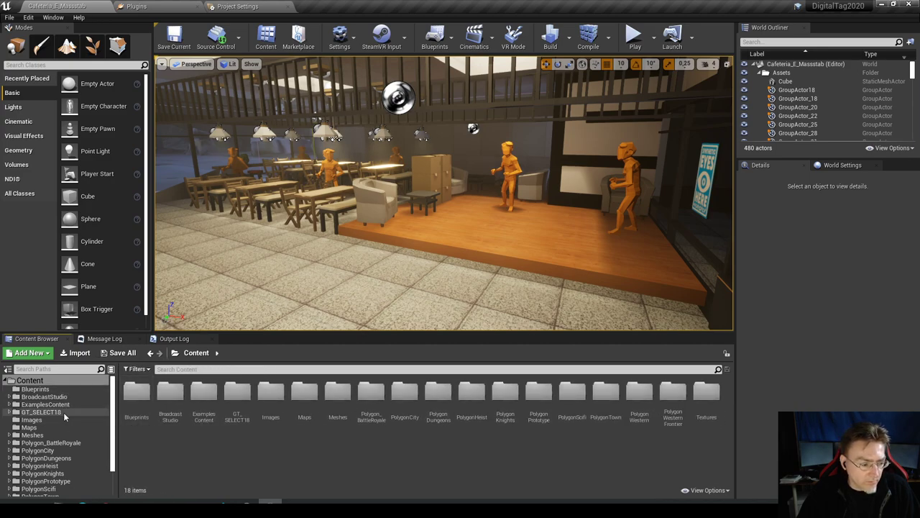
{"action": "left_click", "coordinate": [105, 436]}
{"action": "right_click", "coordinate": [281, 401]}
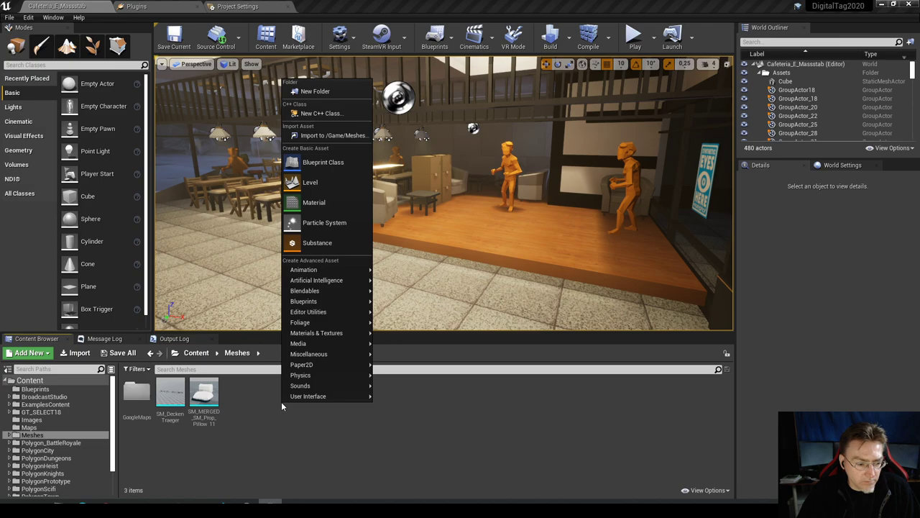
{"action": "left_click", "coordinate": [317, 97]}
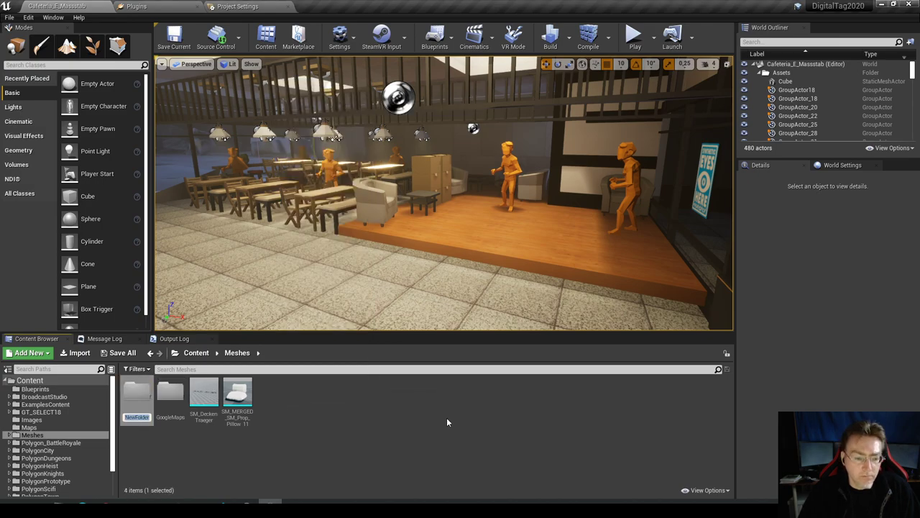
{"action": "type", "text": "New"}
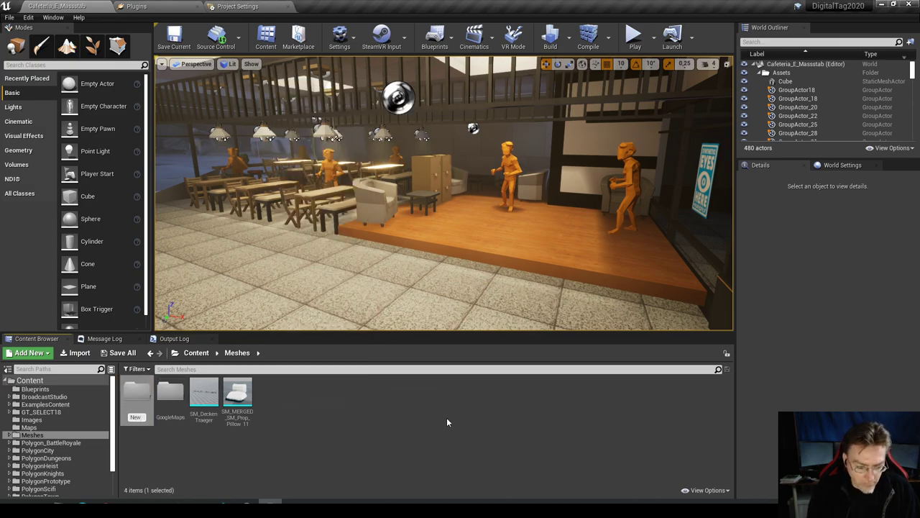
{"action": "type", "text": "tek_Kamera"}
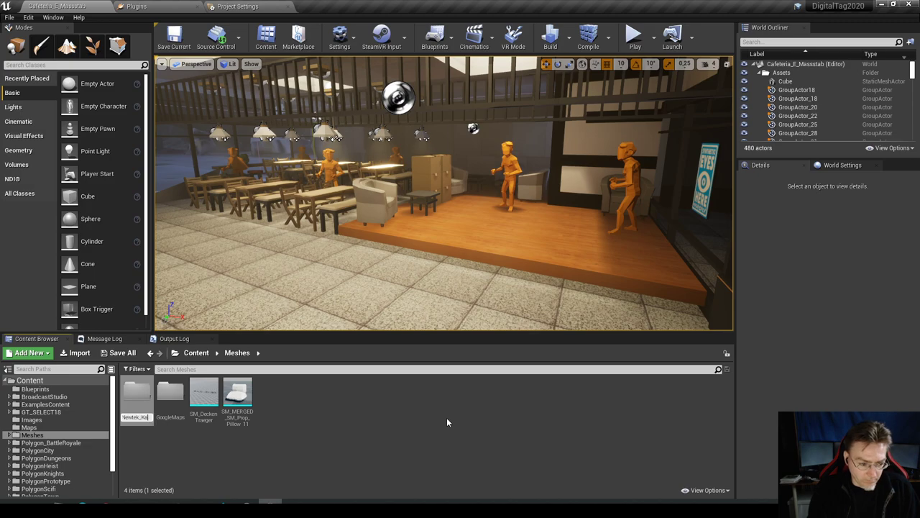
{"action": "key", "text": "Return"}
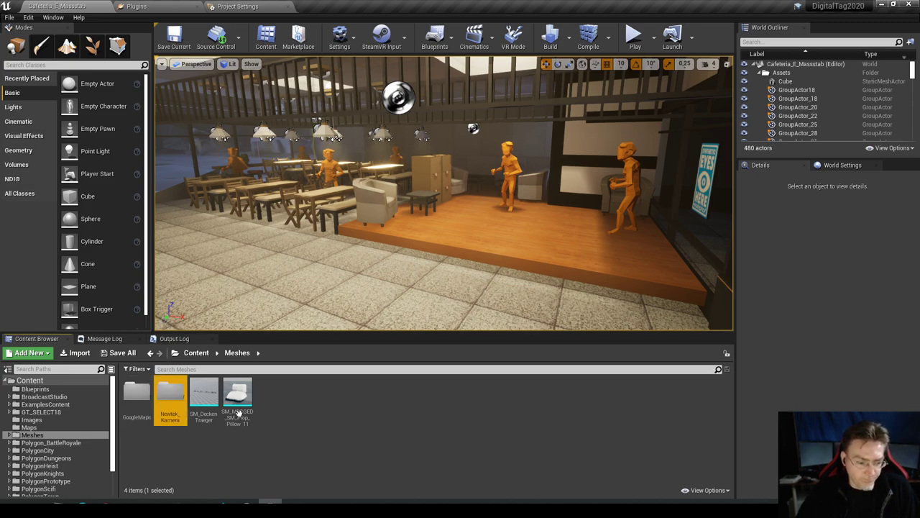
{"action": "double_click", "coordinate": [171, 401]}
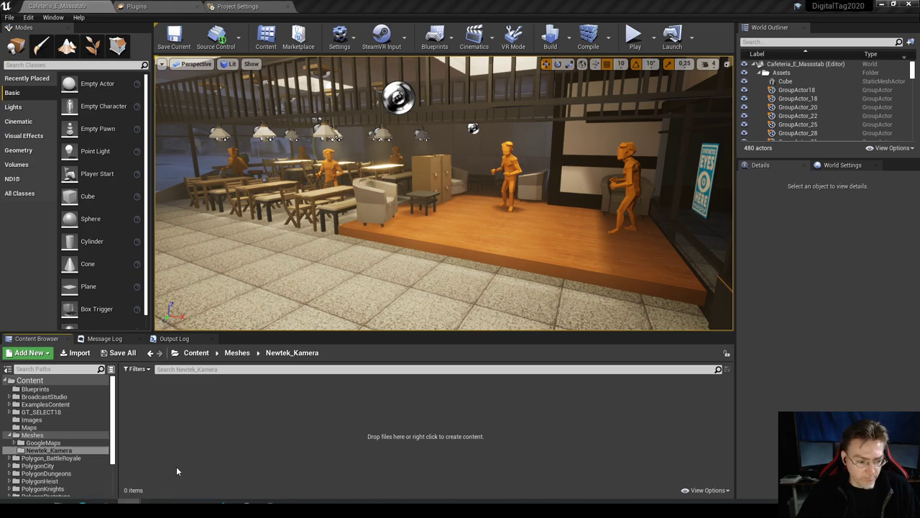
- Import Newtek_Camera.fbx from File Explorer into the Newtek_Kamera folder as a skeletal mesh, applying the options to all
{"action": "mouse_move", "coordinate": [132, 501]}
{"action": "left_click", "coordinate": [102, 470]}
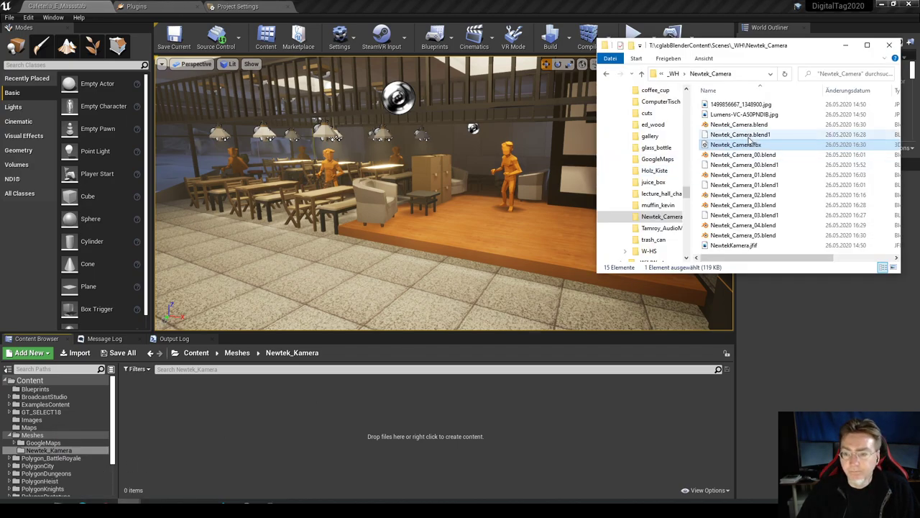
{"action": "left_click_drag", "start_coordinate": [745, 146], "coordinate": [279, 420]}
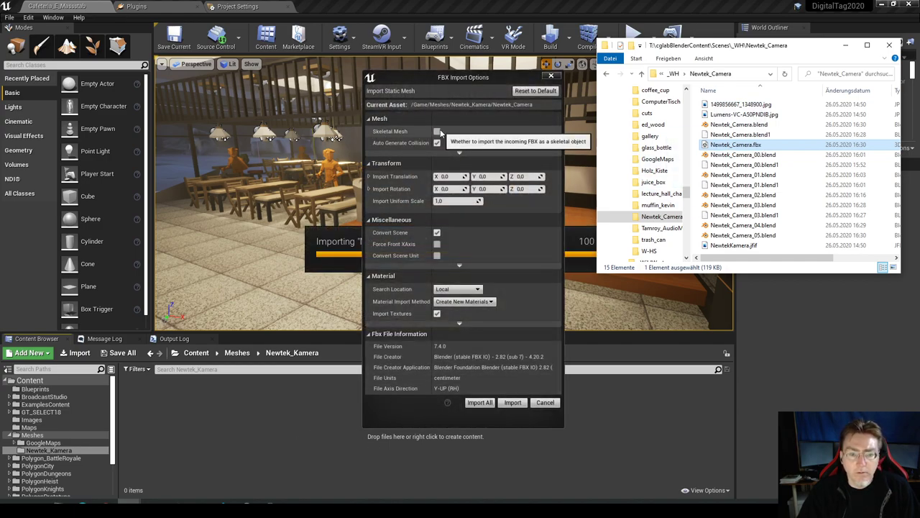
{"action": "left_click", "coordinate": [438, 131]}
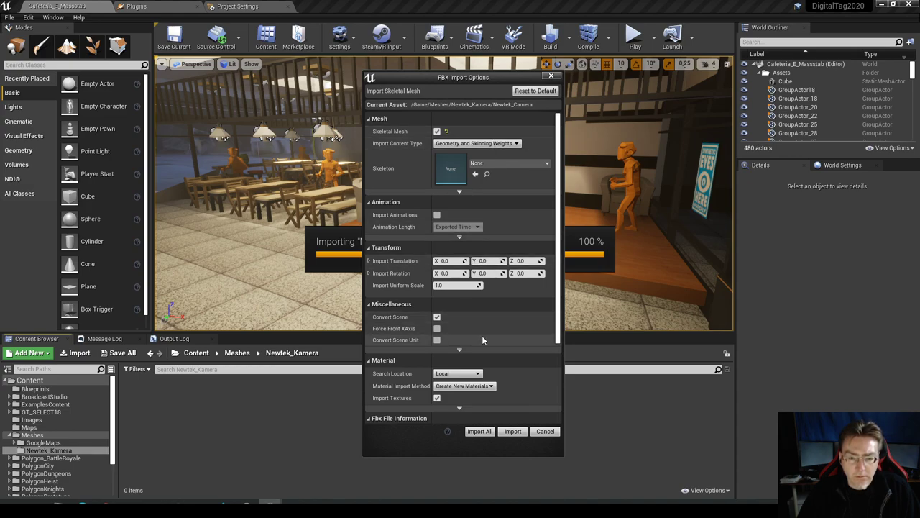
{"action": "left_click", "coordinate": [480, 431]}
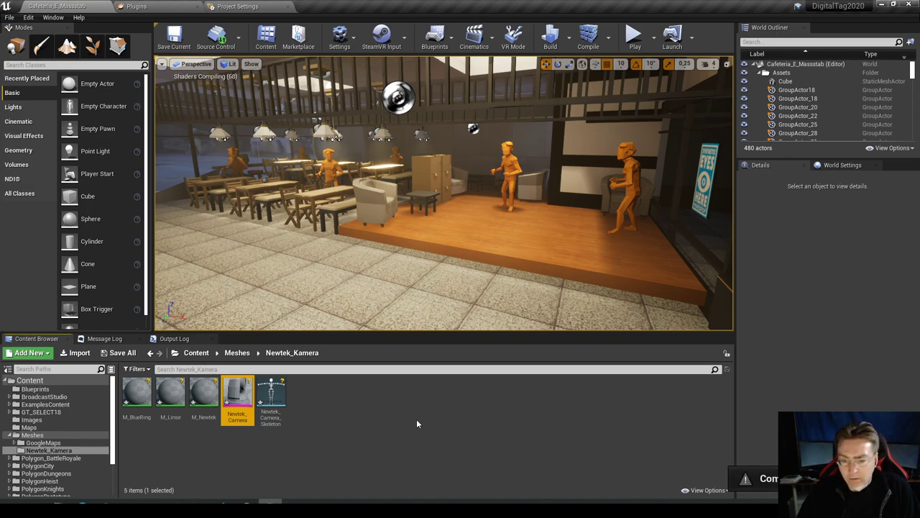
- Inspect the imported Newtek_Camera skeletal mesh in its editor, and return to the Cafeteria_E_Massstab level
{"action": "double_click", "coordinate": [239, 393]}
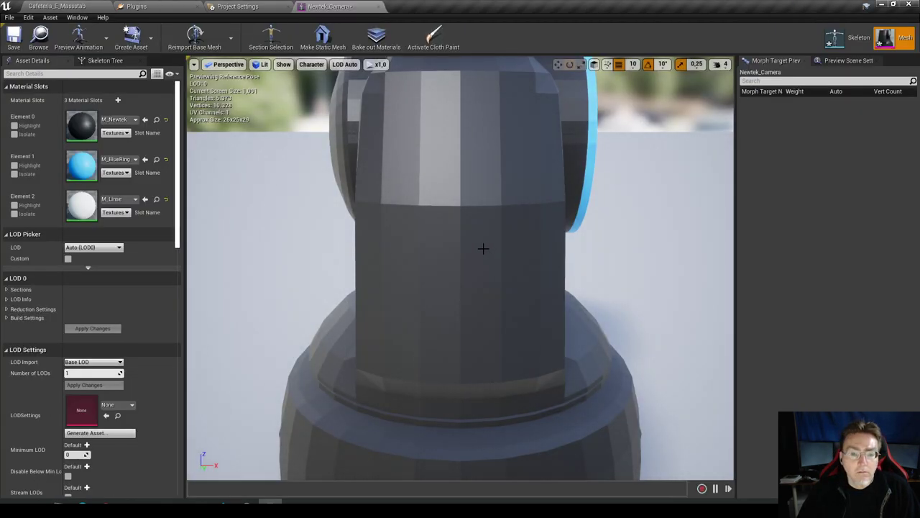
{"action": "scroll", "coordinate": [485, 252], "scroll_direction": "down", "scroll_amount": 5}
{"action": "scroll", "coordinate": [486, 252], "scroll_direction": "up", "scroll_amount": 5}
{"action": "left_click_drag", "start_coordinate": [486, 246], "coordinate": [517, 242]}
{"action": "left_click", "coordinate": [247, 5]}
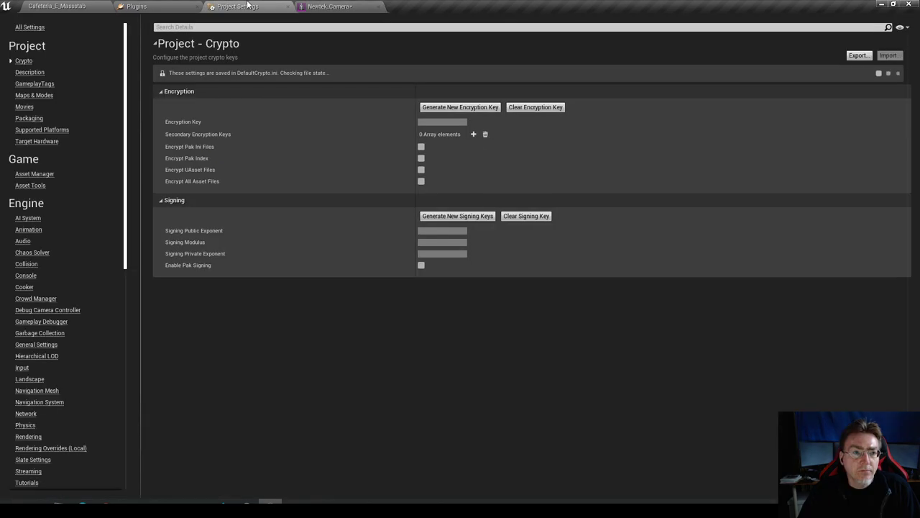
{"action": "left_click", "coordinate": [74, 5]}
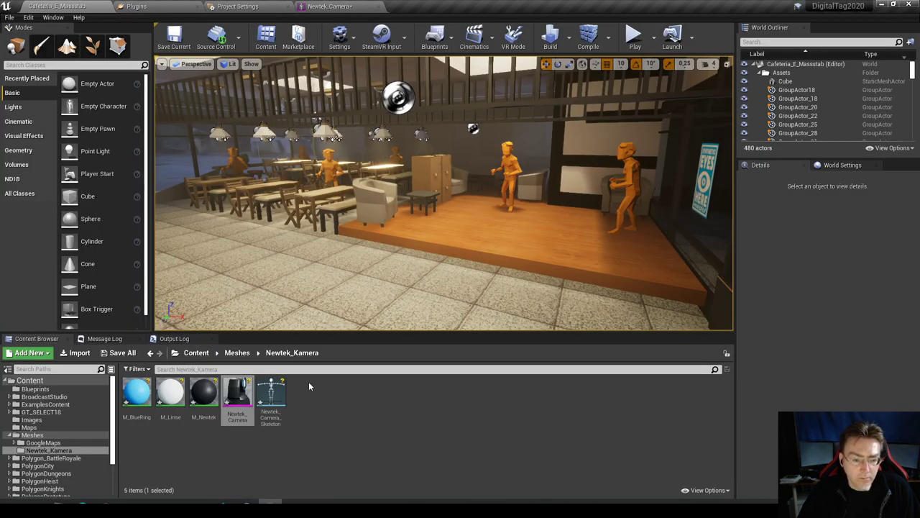
- Place the Newtek_Camera skeletal mesh in the level beside the cafeteria tables, at about X -190, Y -10, Z 130
{"action": "left_click_drag", "start_coordinate": [238, 395], "coordinate": [404, 181]}
{"action": "left_click_drag", "start_coordinate": [444, 243], "coordinate": [302, 215]}
{"action": "left_click_drag", "start_coordinate": [427, 181], "coordinate": [427, 181]}
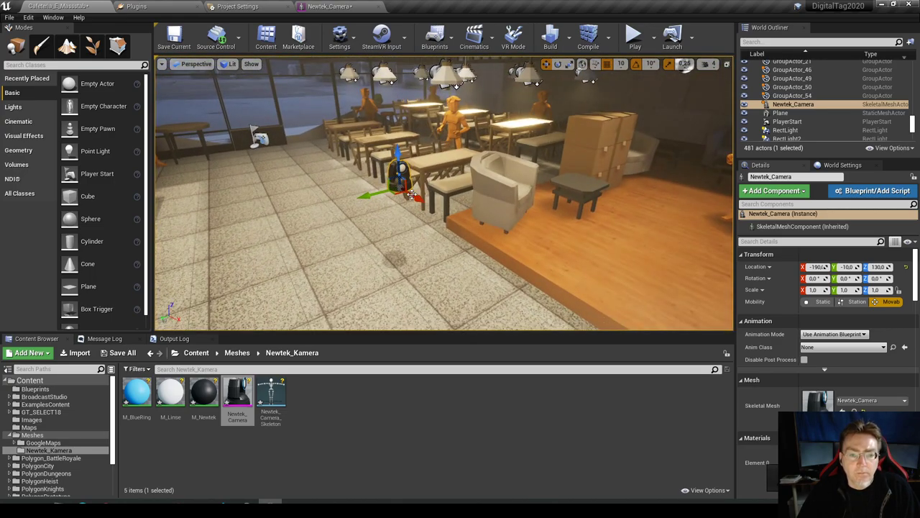
{"action": "left_click", "coordinate": [278, 471]}
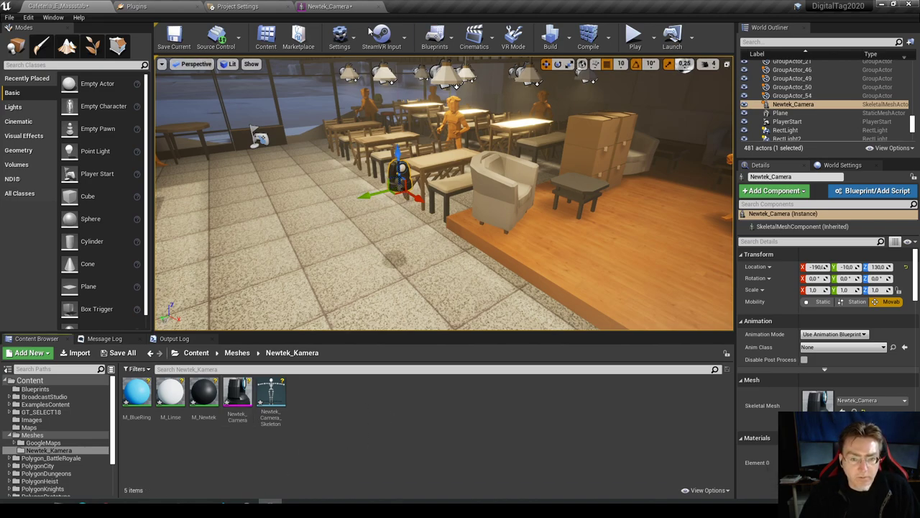
- Save the current level, checking out Cafeteria_E_Massstab and Cafeteria_E_Massstab_BuiltData from source control
{"action": "left_click", "coordinate": [174, 38]}
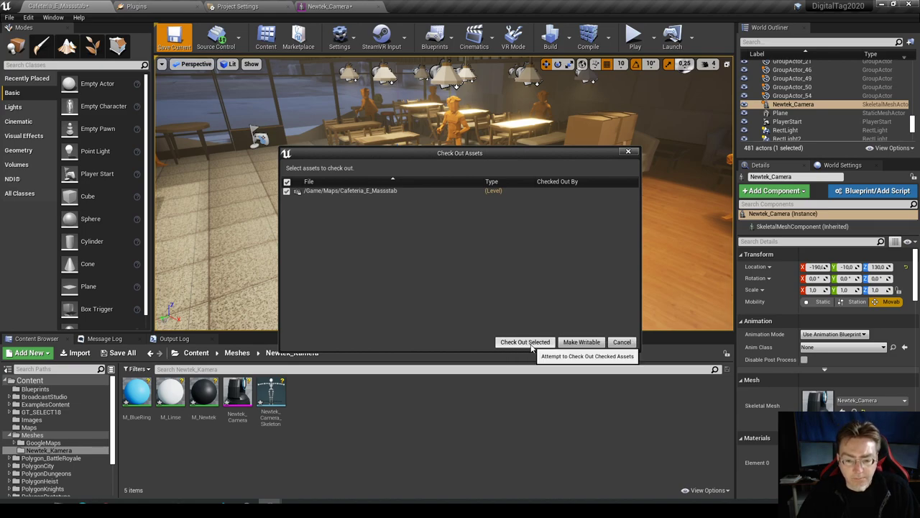
{"action": "left_click", "coordinate": [515, 342]}
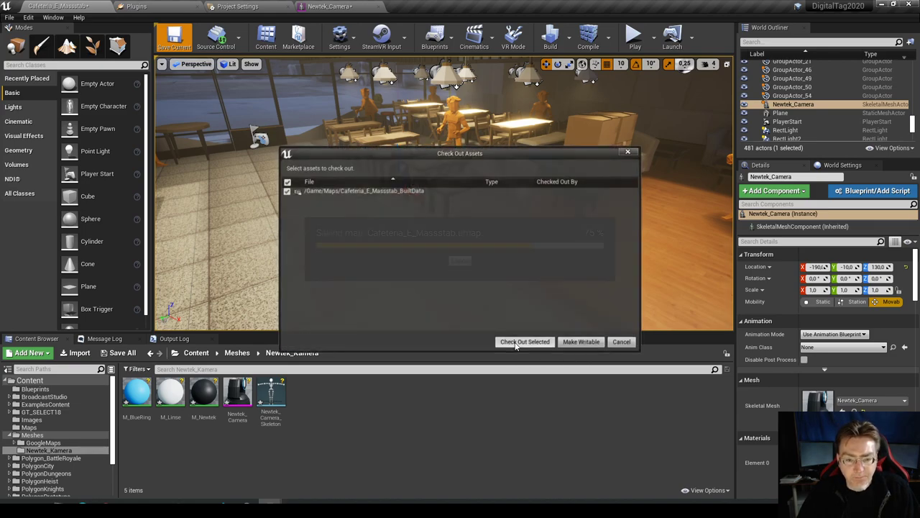
{"action": "left_click", "coordinate": [516, 341]}
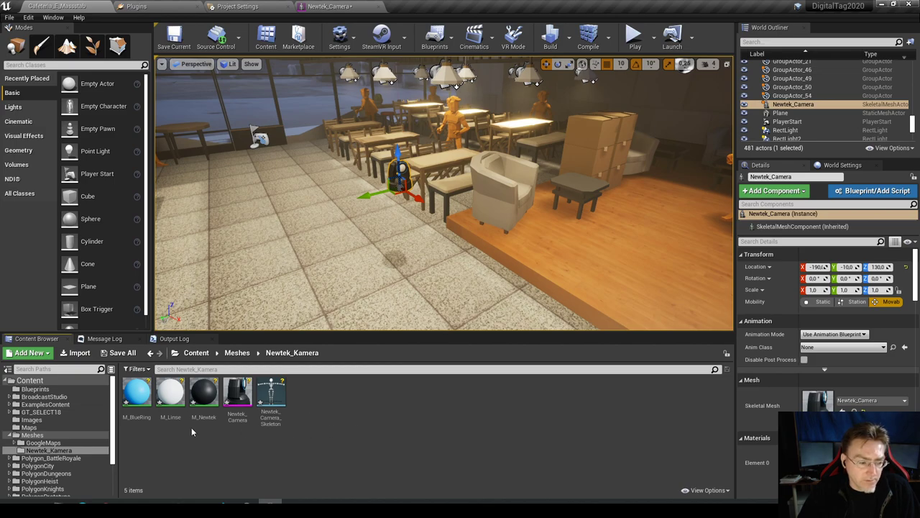
- Open the Maps content folder and inspect the source control status of the Cafeteria_E_Massstab level
{"action": "left_click", "coordinate": [62, 427]}
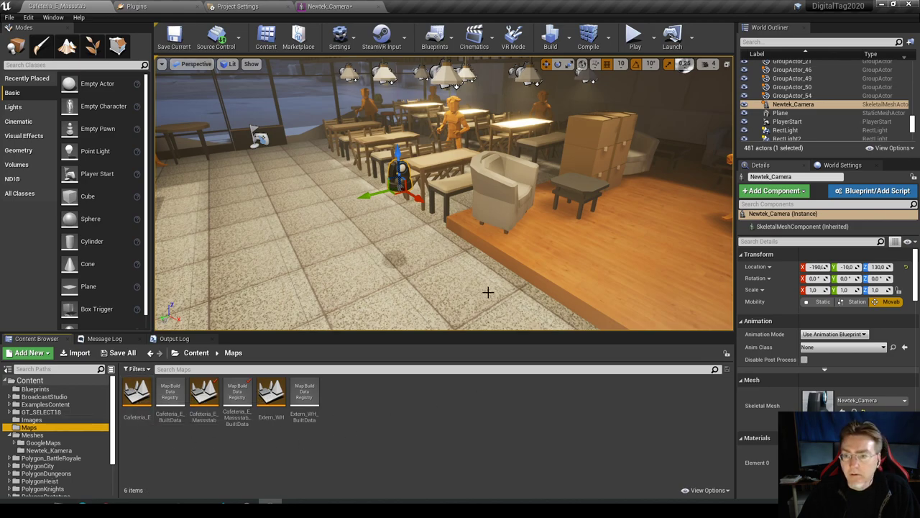
{"action": "left_click", "coordinate": [795, 107]}
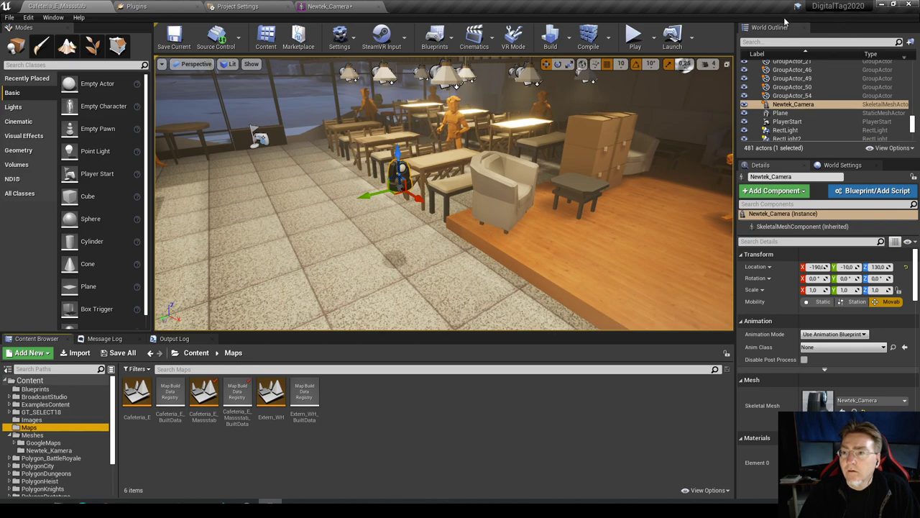
{"action": "scroll", "coordinate": [912, 122], "scroll_direction": "up", "scroll_amount": 15}
{"action": "left_click_drag", "start_coordinate": [912, 123], "coordinate": [911, 51]}
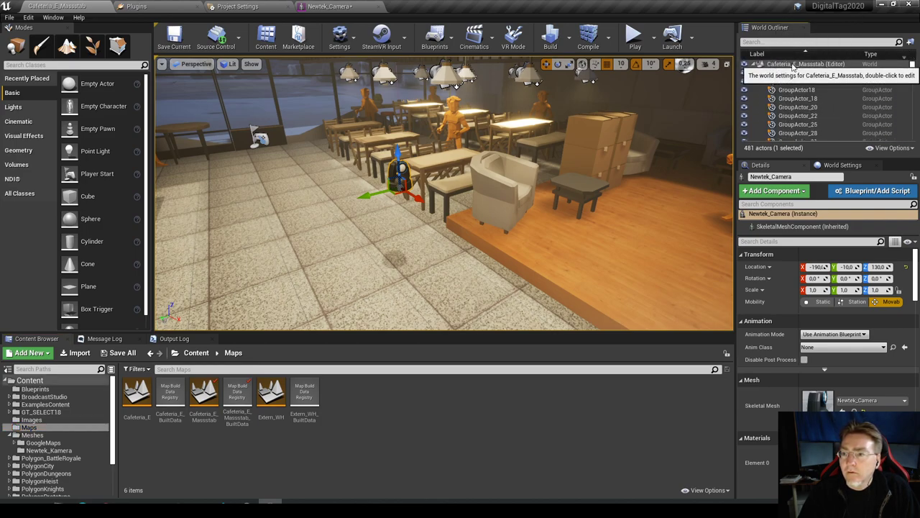
{"action": "left_click", "coordinate": [205, 394]}
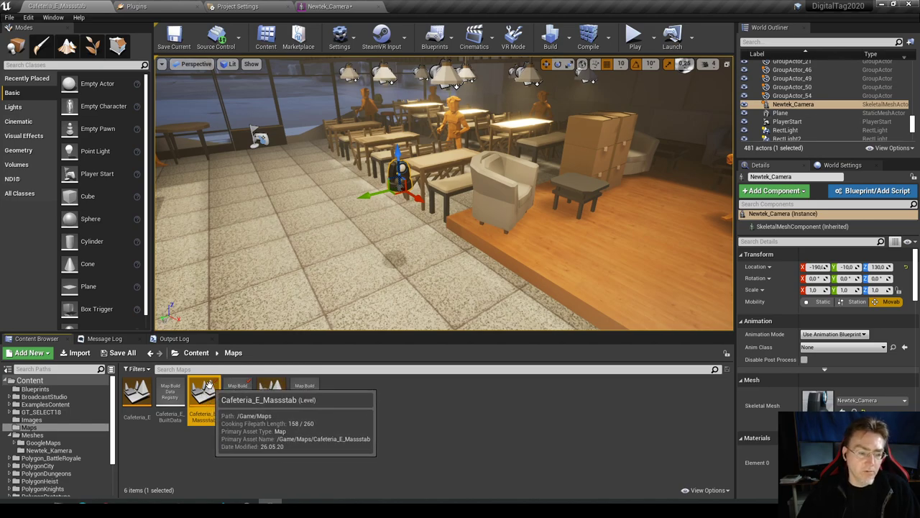
- Mark all assets in the Newtek_Kamera folder for add to source control
{"action": "left_click", "coordinate": [69, 451]}
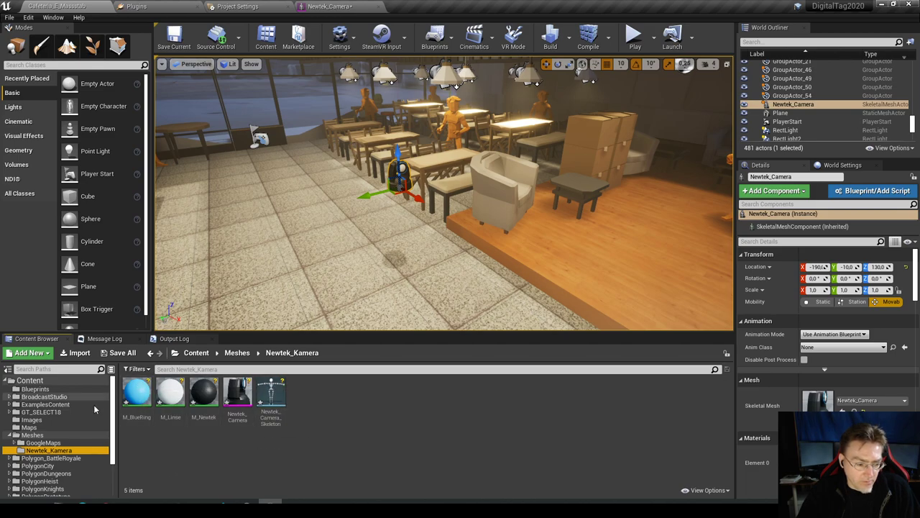
{"action": "right_click", "coordinate": [39, 451]}
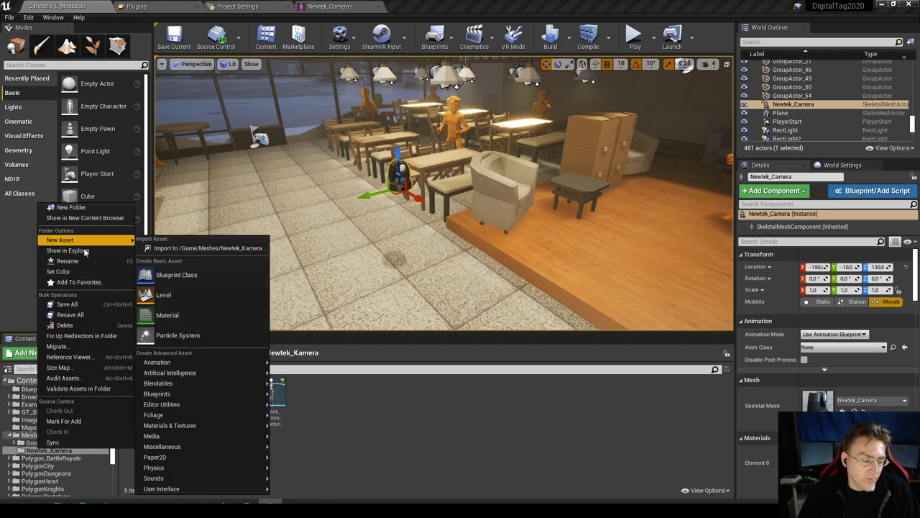
{"action": "left_click", "coordinate": [78, 422]}
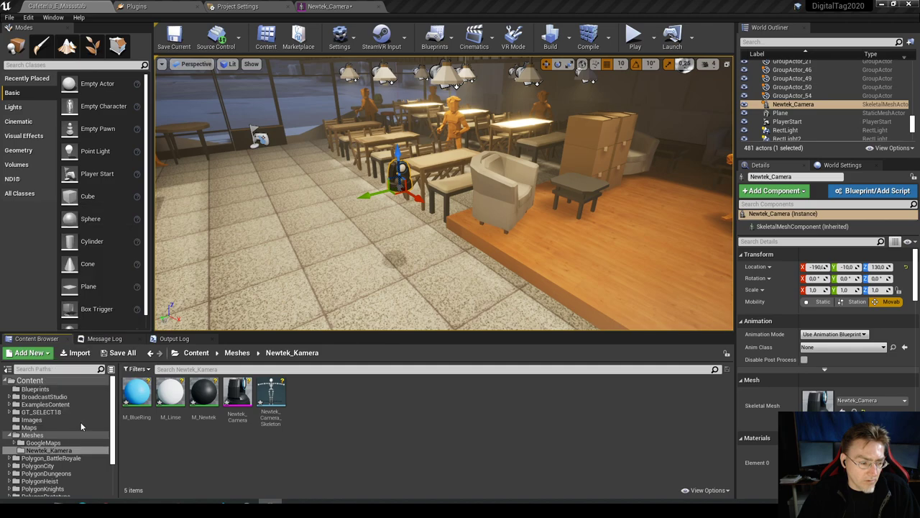
{"action": "right_click", "coordinate": [39, 383]}
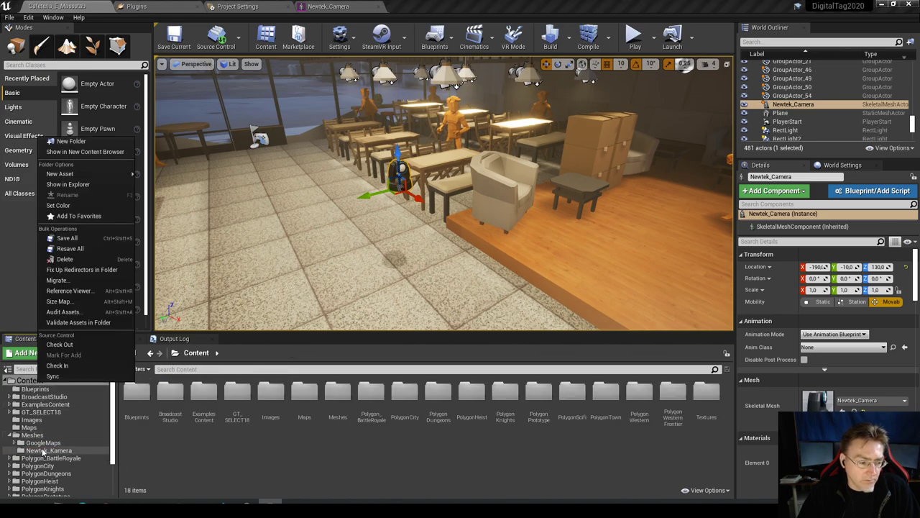
- Check in the Newtek_Kamera folder's assets with the changelist description "add Newtek Kamera"
{"action": "right_click", "coordinate": [43, 451]}
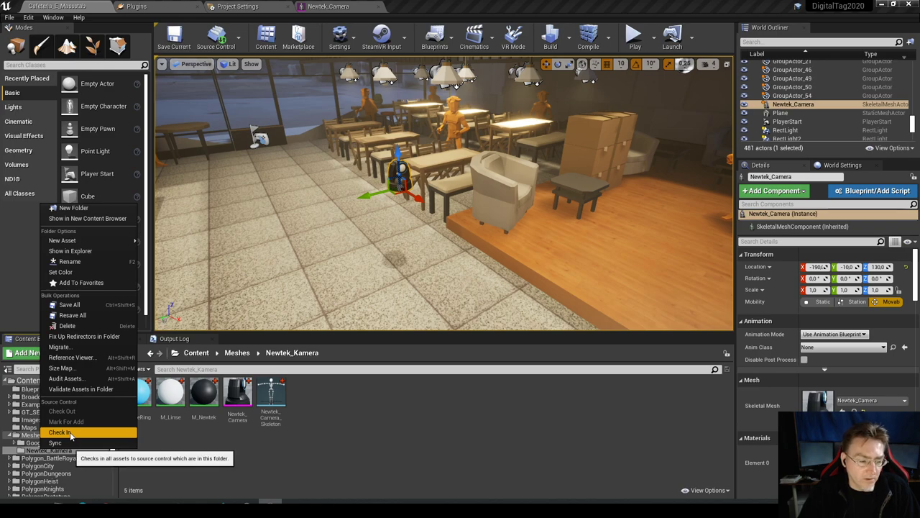
{"action": "left_click", "coordinate": [72, 433]}
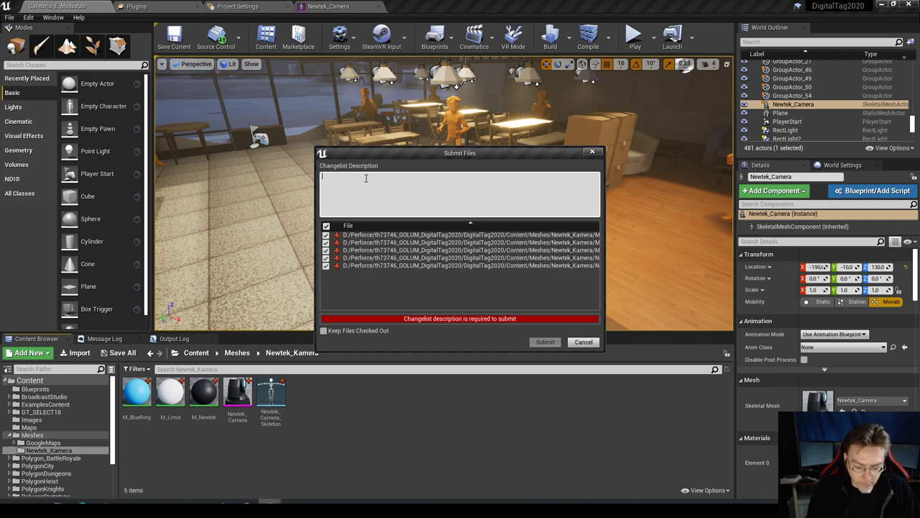
{"action": "type", "text": "add New"}
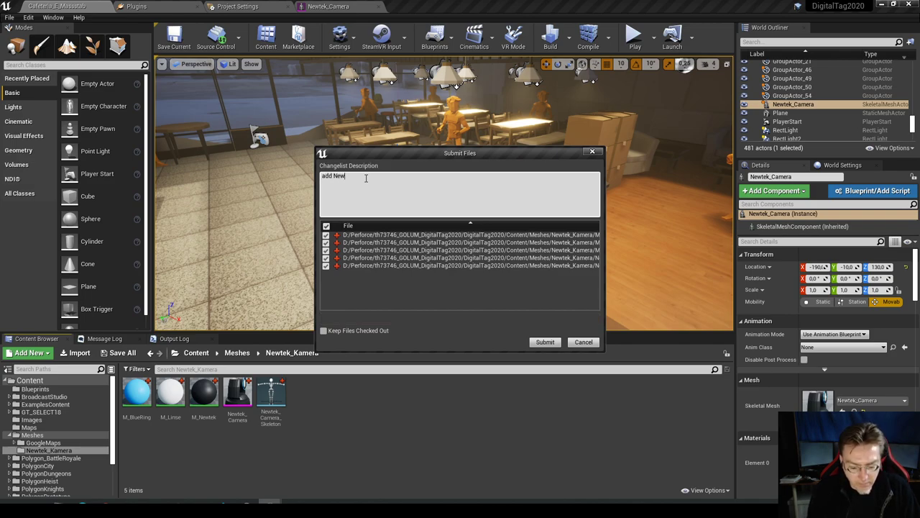
{"action": "type", "text": "tek Kamera"}
{"action": "left_click", "coordinate": [544, 341]}
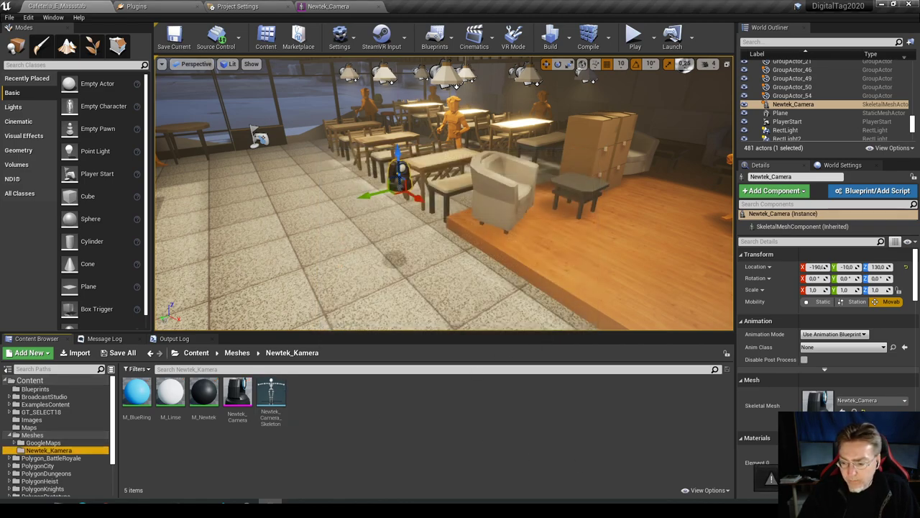
- Switch to Perforce P4V, refresh it, and review the revision history and file details of DigitalTag2020.uproject
{"action": "left_click", "coordinate": [223, 500]}
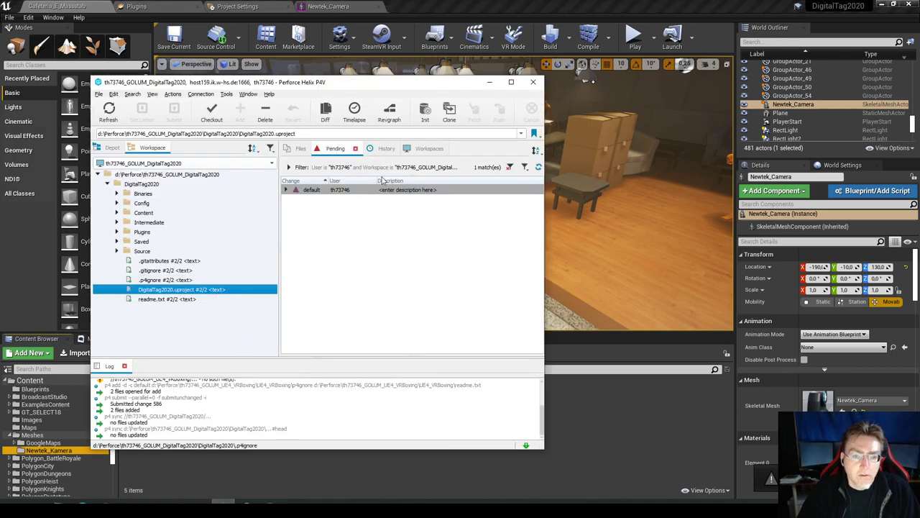
{"action": "left_click", "coordinate": [383, 148]}
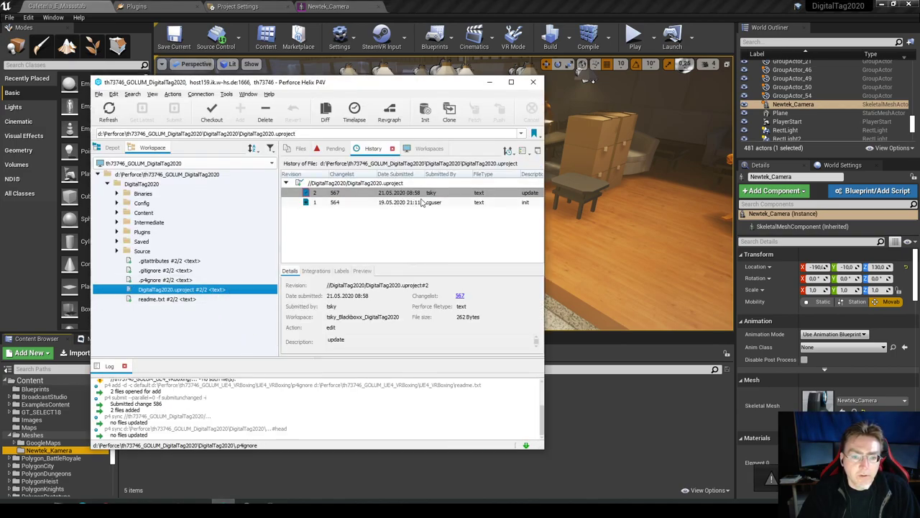
{"action": "left_click", "coordinate": [109, 111]}
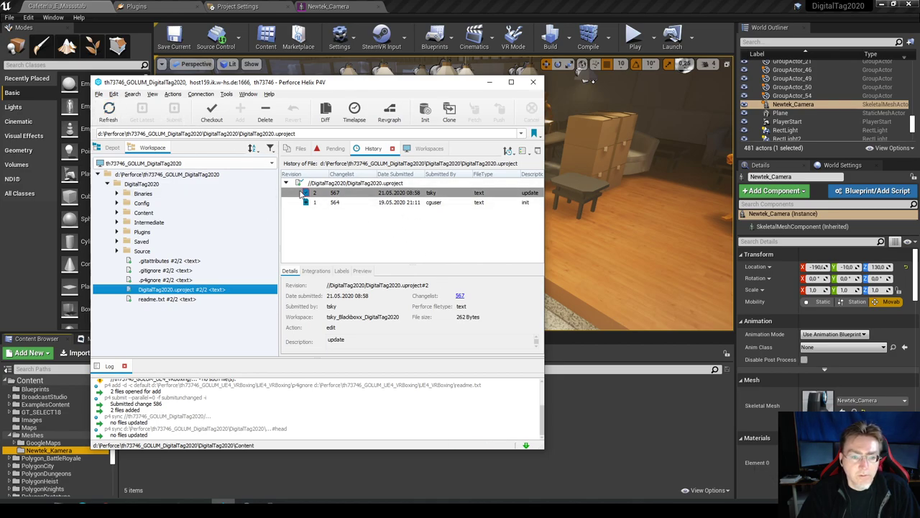
{"action": "left_click", "coordinate": [300, 149]}
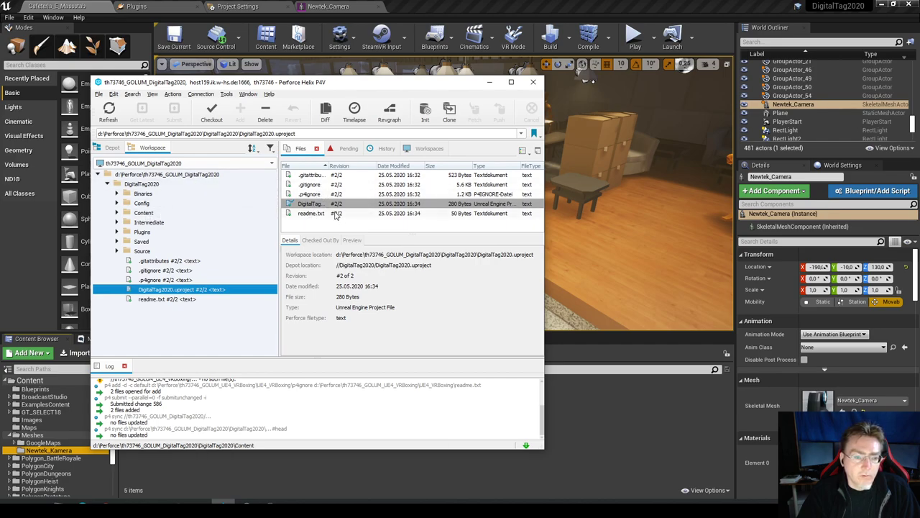
- Select the project's Content folder and expand the default pending changelist to examine its checked-out files
{"action": "left_click", "coordinate": [143, 213]}
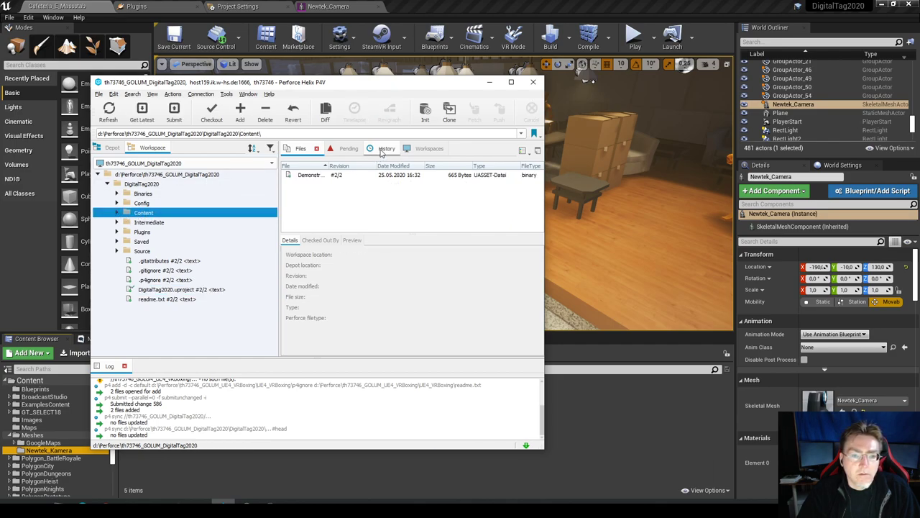
{"action": "left_click", "coordinate": [336, 149]}
{"action": "left_click", "coordinate": [286, 191]}
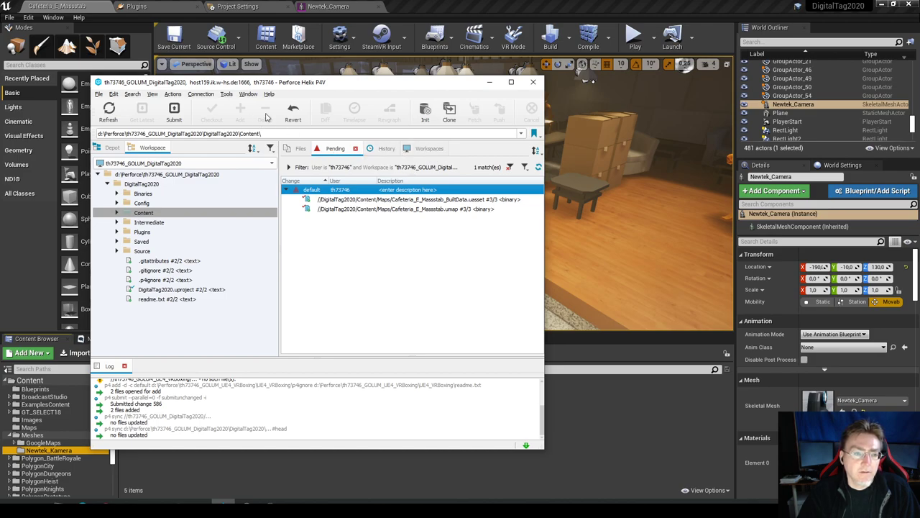
- Show the submission history of the Content folder to review the Newtek Kamera changelist
{"action": "left_click", "coordinate": [152, 94]}
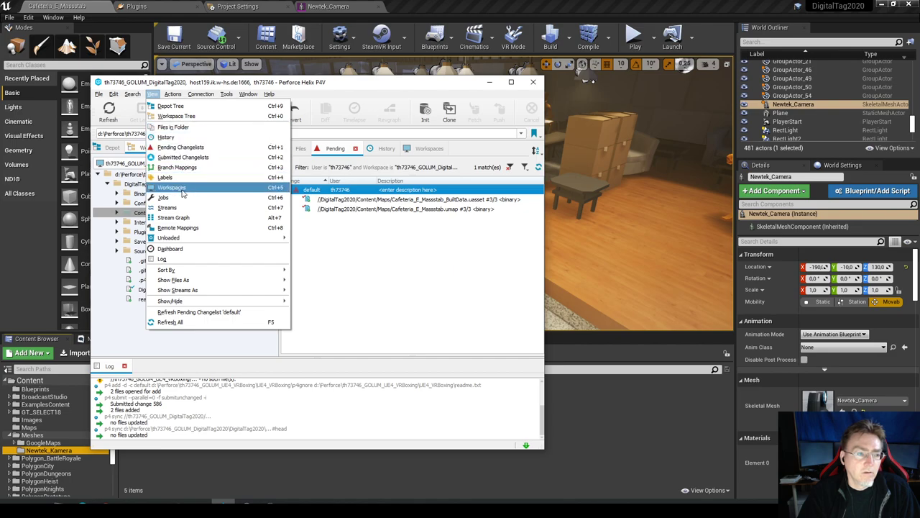
{"action": "left_click", "coordinate": [167, 137]}
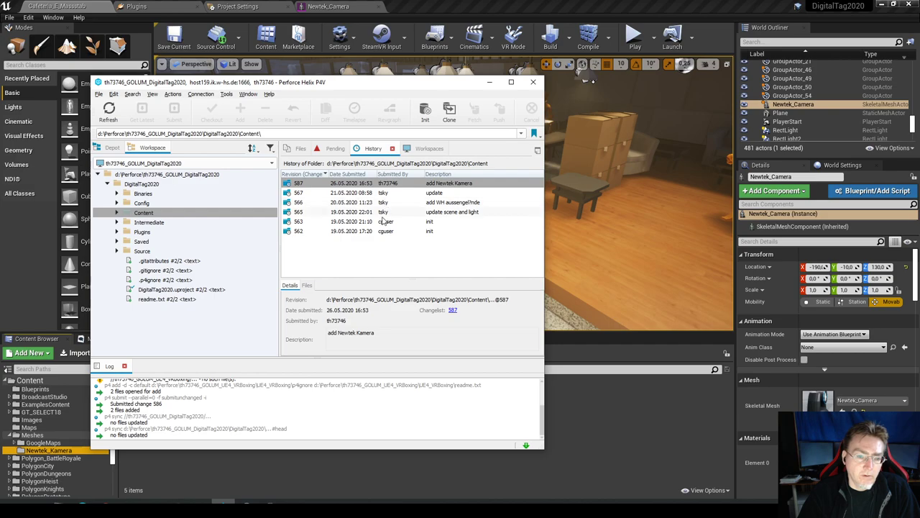
{"action": "left_click", "coordinate": [533, 82]}
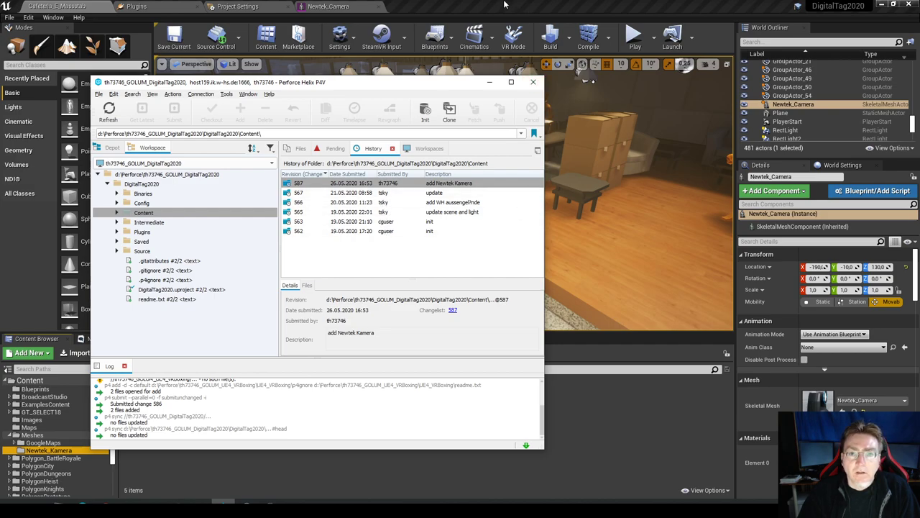